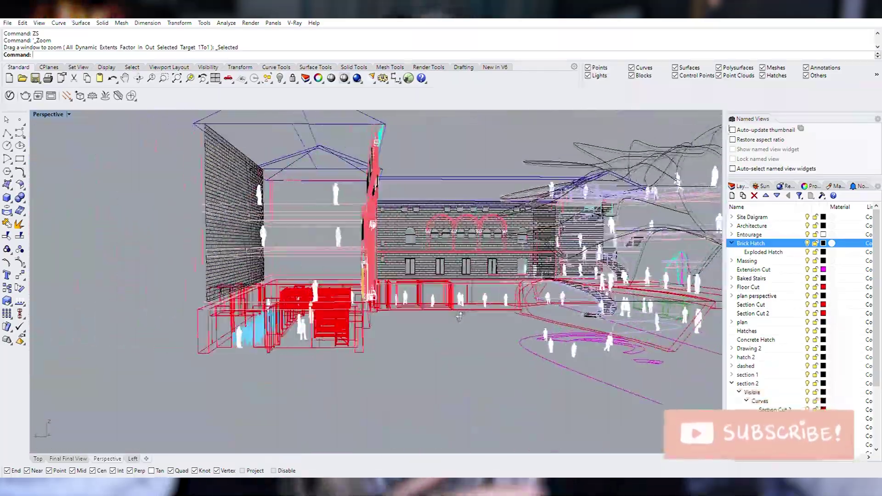
# Select the brick hatch on the interior end wall of the section model for a closer look.
pyautogui.moveTo(460, 317); pyautogui.dragTo(435, 366, button='right')
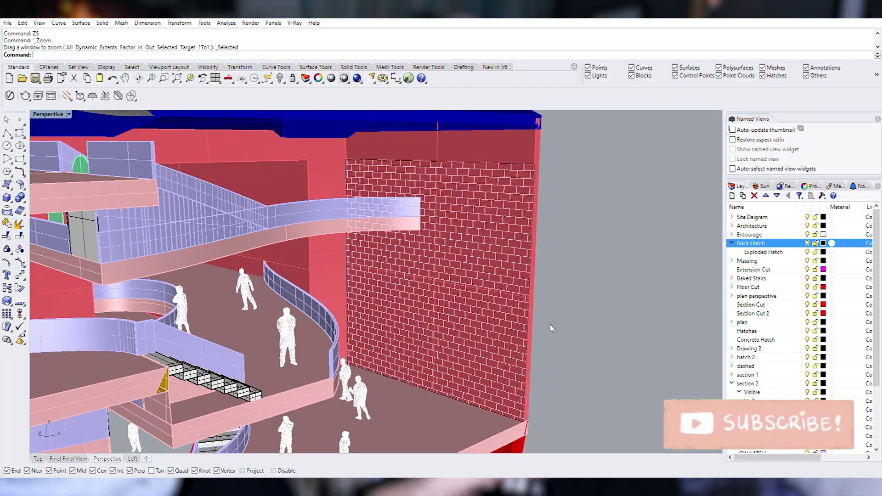
pyautogui.click(426, 322)
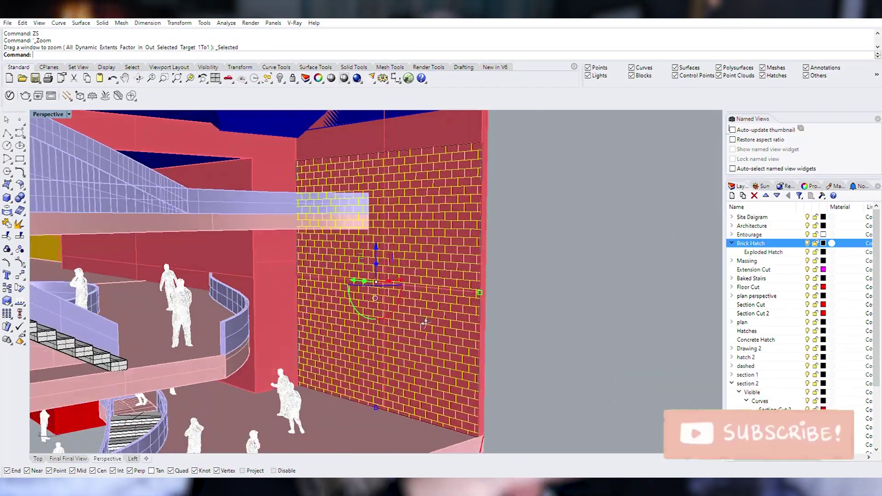
pyautogui.moveTo(425, 322)
pyautogui.mouseDown(button='right')
pyautogui.moveTo(420, 315)
pyautogui.moveTo(445, 327)
pyautogui.moveTo(374, 315)
pyautogui.moveTo(477, 316)
pyautogui.mouseUp(button='right')
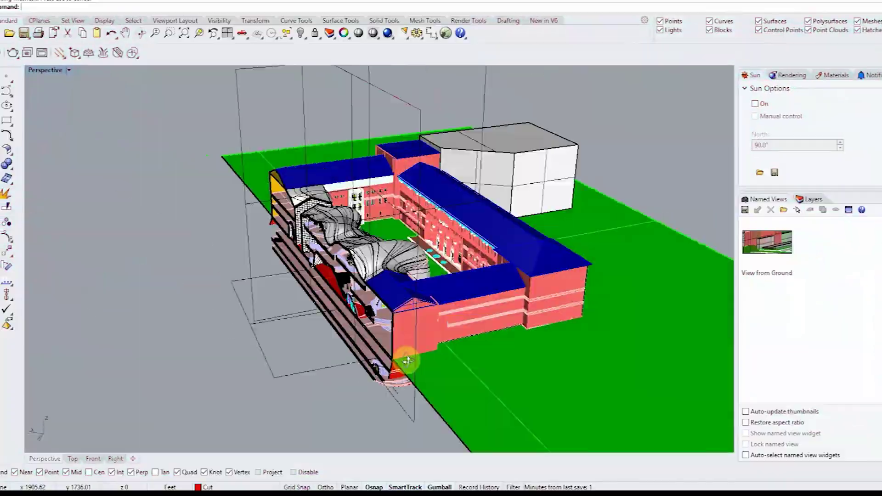
# Turn off the long-section clipping plane in the Perspective, Top, Front and Right views.
pyautogui.moveTo(408, 361); pyautogui.dragTo(597, 260, button='right')
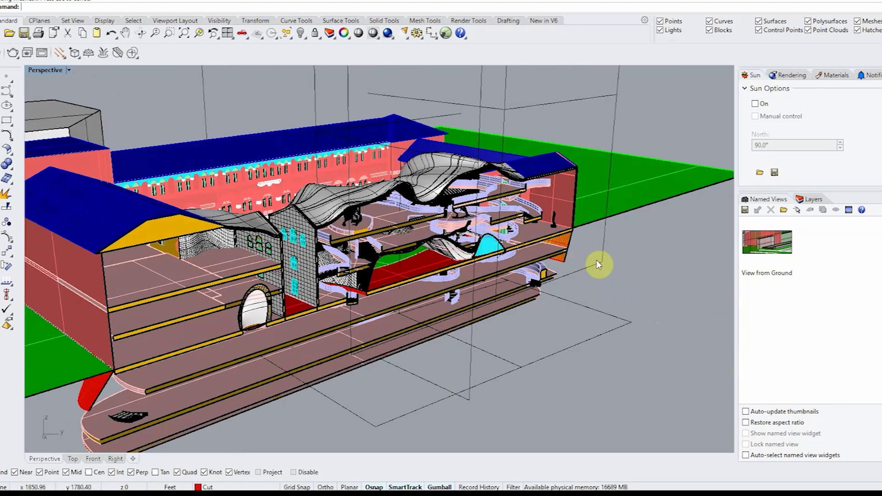
pyautogui.click(597, 260)
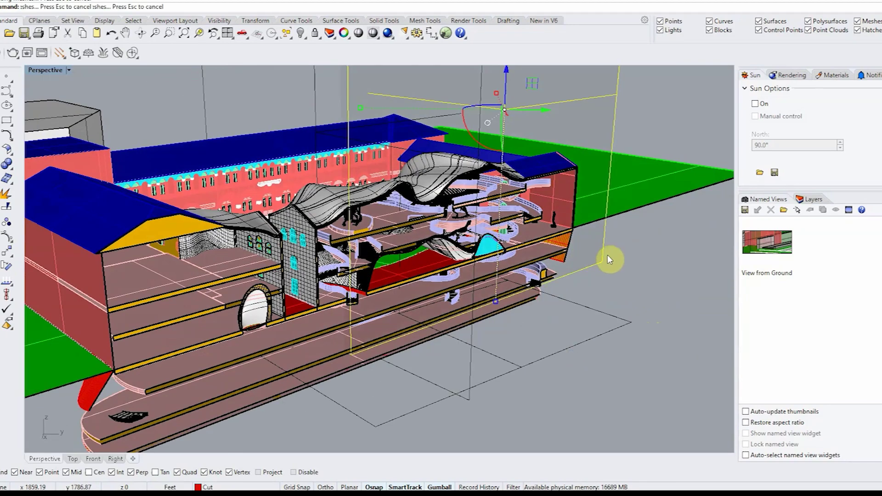
pyautogui.click(836, 77)
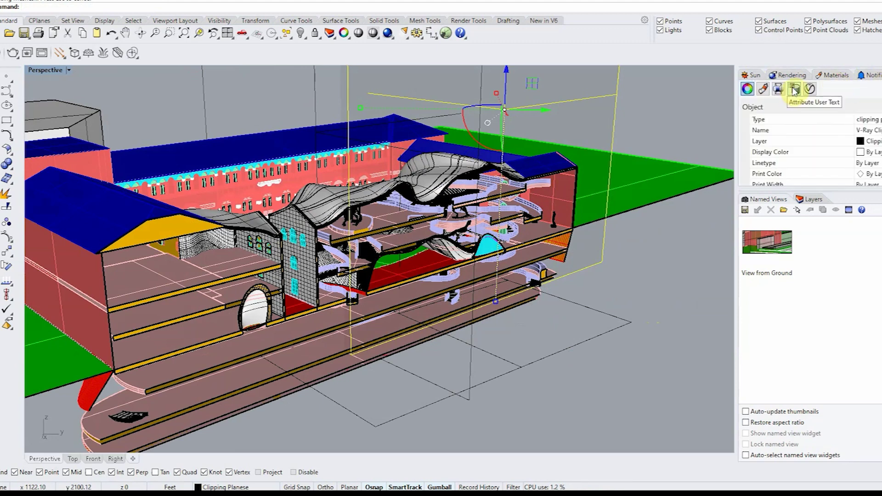
pyautogui.click(777, 90)
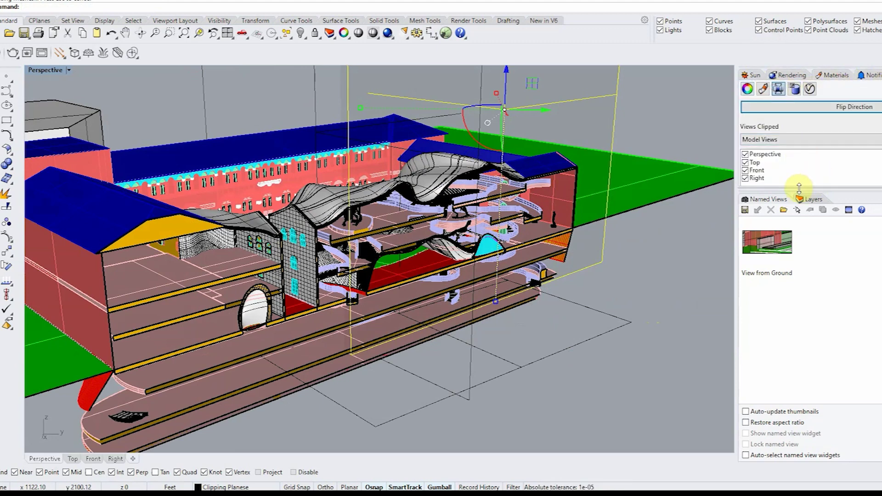
pyautogui.moveTo(802, 238); pyautogui.dragTo(800, 248)
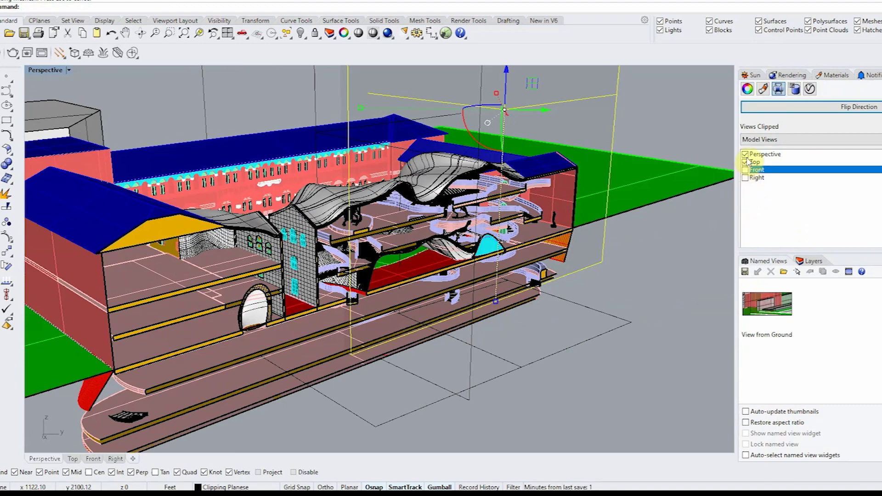
pyautogui.click(745, 155)
pyautogui.moveTo(636, 238); pyautogui.dragTo(571, 262, button='right')
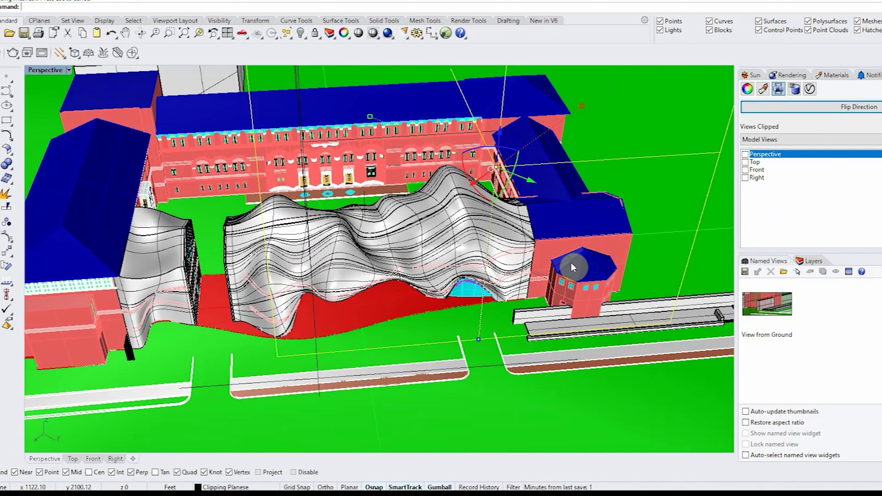
pyautogui.press('Escape')
# Select the vertical clipping plane that crosses the building and enable its clipping in the Perspective view.
pyautogui.moveTo(501, 327)
pyautogui.mouseDown(button='right')
pyautogui.moveTo(510, 294)
pyautogui.moveTo(561, 227)
pyautogui.moveTo(595, 218)
pyautogui.moveTo(638, 234)
pyautogui.moveTo(632, 267)
pyautogui.moveTo(561, 284)
pyautogui.moveTo(632, 84)
pyautogui.moveTo(683, 29)
pyautogui.mouseUp(button='right')
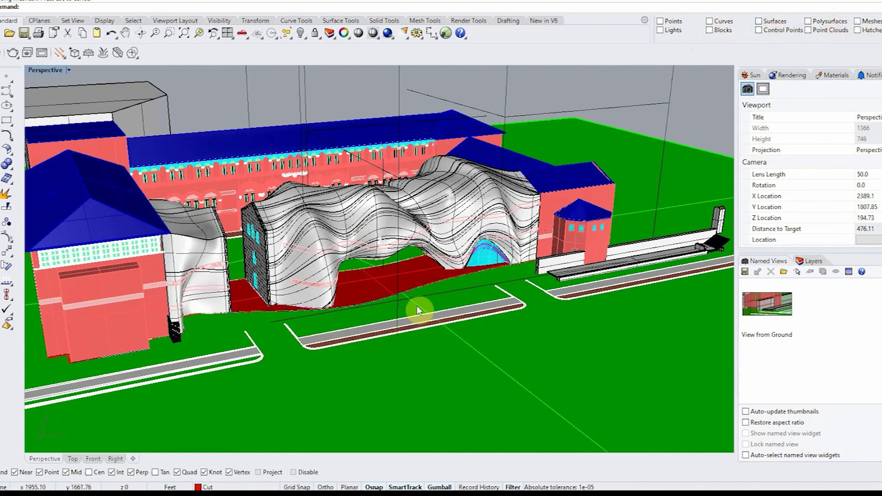
pyautogui.click(396, 313)
pyautogui.moveTo(436, 293); pyautogui.dragTo(519, 285, button='right')
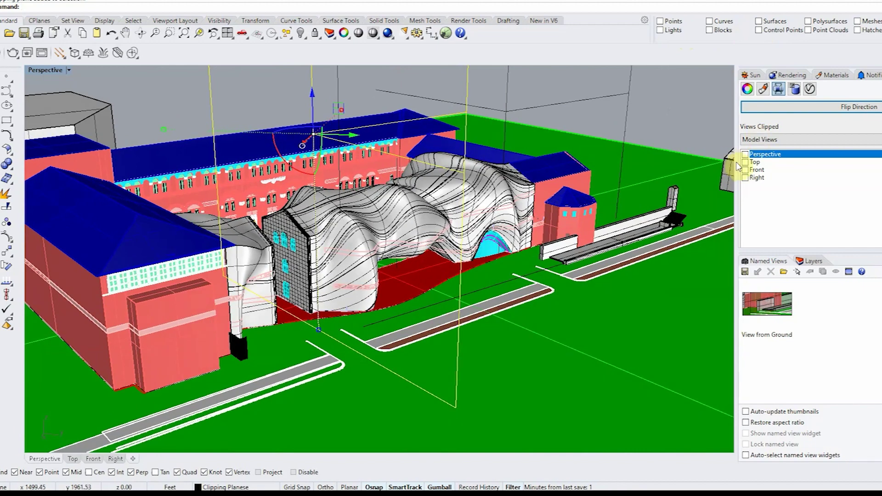
pyautogui.click(744, 155)
# Select the horizontal clipping plane below the building and enable its clipping in the Perspective view.
pyautogui.moveTo(394, 272); pyautogui.dragTo(514, 337, button='right')
pyautogui.click(514, 336)
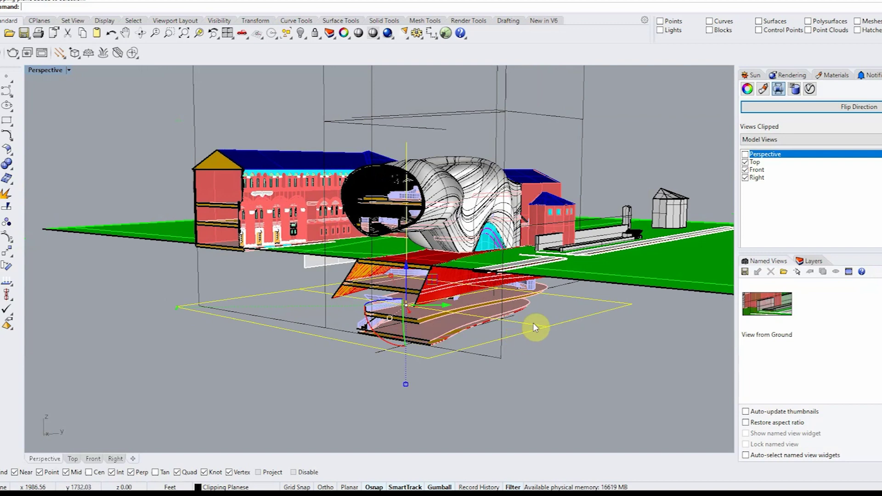
pyautogui.click(744, 154)
# Enable the long-section clipping plane again in the Perspective view and inspect the resulting section cut.
pyautogui.moveTo(457, 361); pyautogui.dragTo(497, 103, button='right')
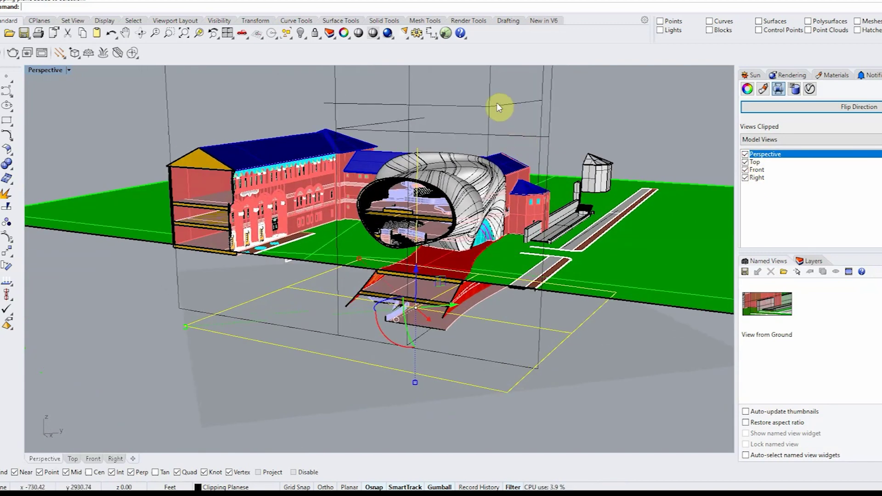
pyautogui.click(498, 103)
pyautogui.click(745, 154)
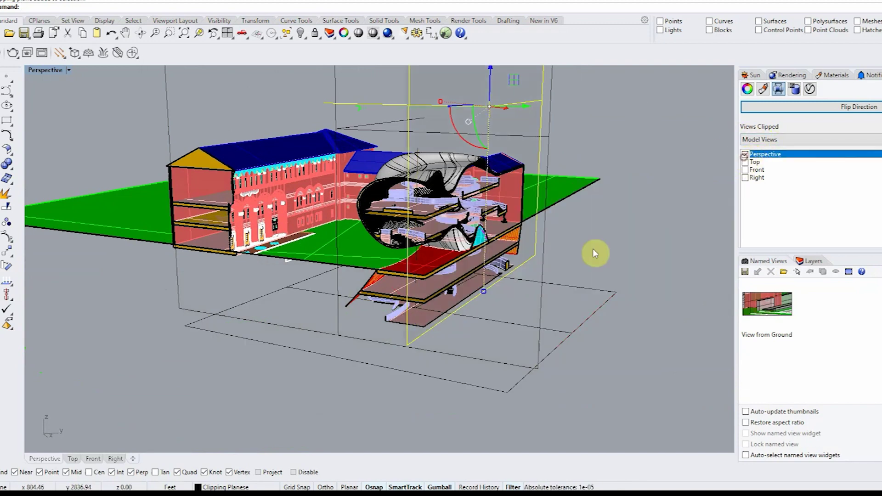
pyautogui.moveTo(552, 300); pyautogui.dragTo(625, 297, button='right')
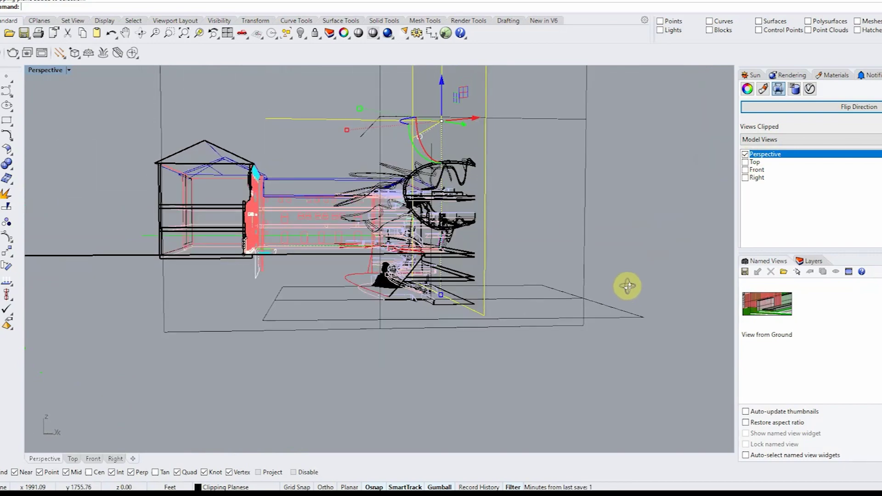
pyautogui.moveTo(627, 286); pyautogui.dragTo(553, 258, button='right')
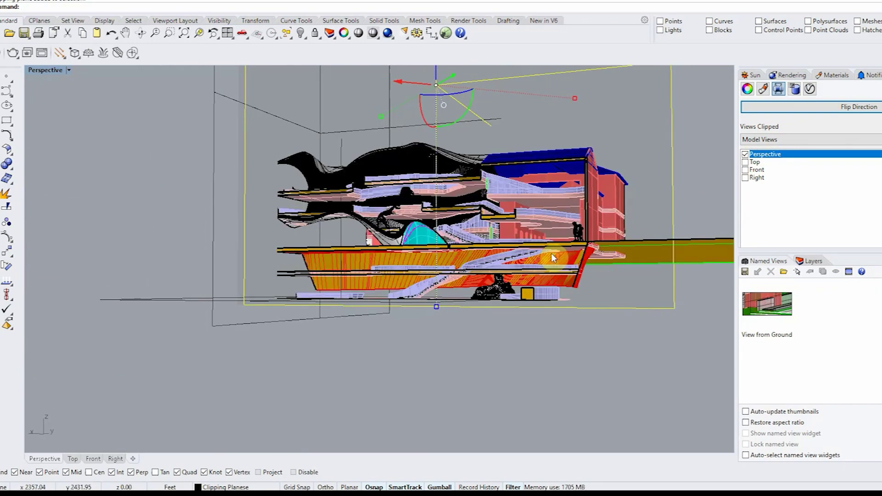
pyautogui.scroll(10, 551, 257)
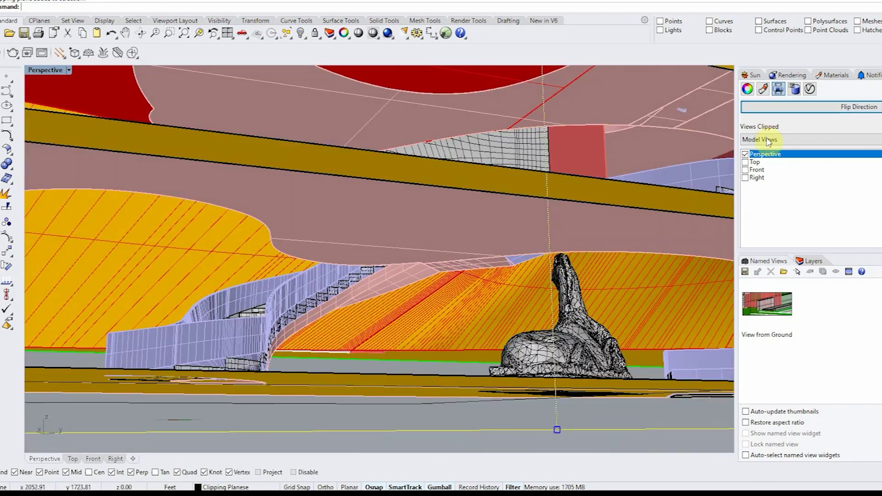
pyautogui.moveTo(444, 282); pyautogui.dragTo(377, 294, button='right')
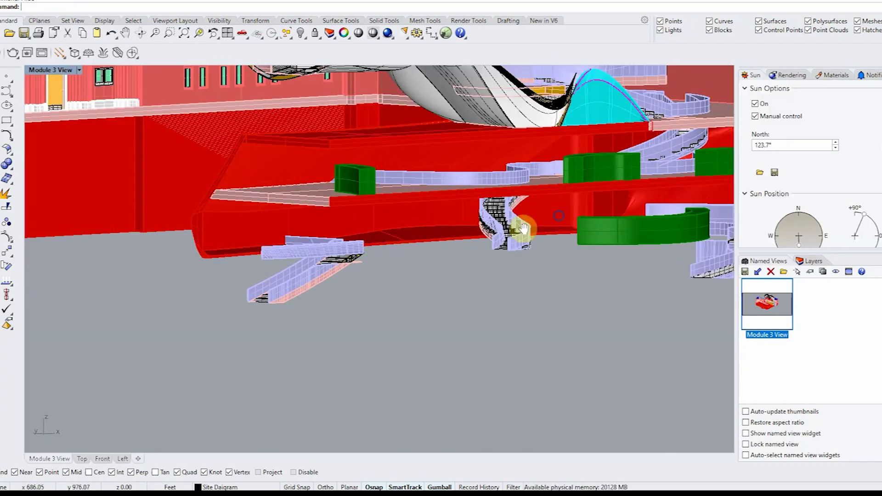
# Examine the stairs and green curved volumes on the lower levels of the Module 3 model from below.
pyautogui.moveTo(524, 228); pyautogui.dragTo(573, 313, button='right')
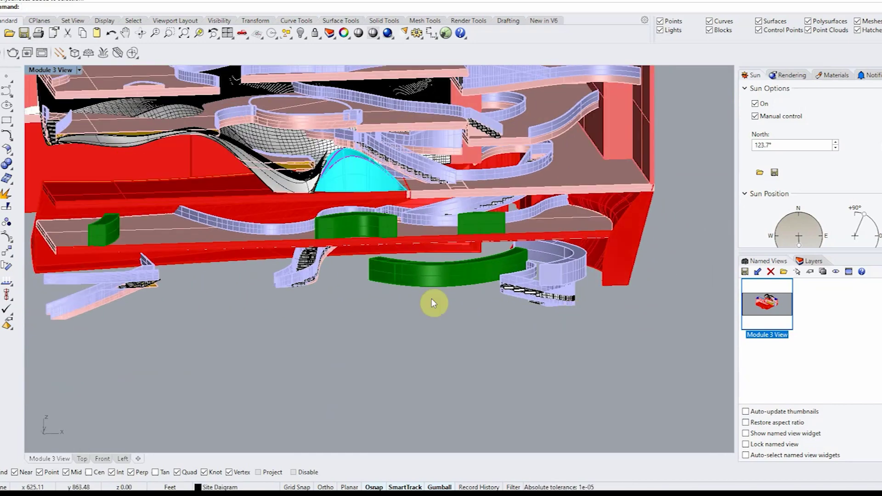
pyautogui.moveTo(431, 299); pyautogui.dragTo(535, 297, button='right')
pyautogui.click(535, 294)
pyautogui.moveTo(319, 309); pyautogui.dragTo(288, 319, button='right')
pyautogui.keyDown('shift'); pyautogui.click(288, 319); pyautogui.keyUp('shift')
pyautogui.press('Escape')
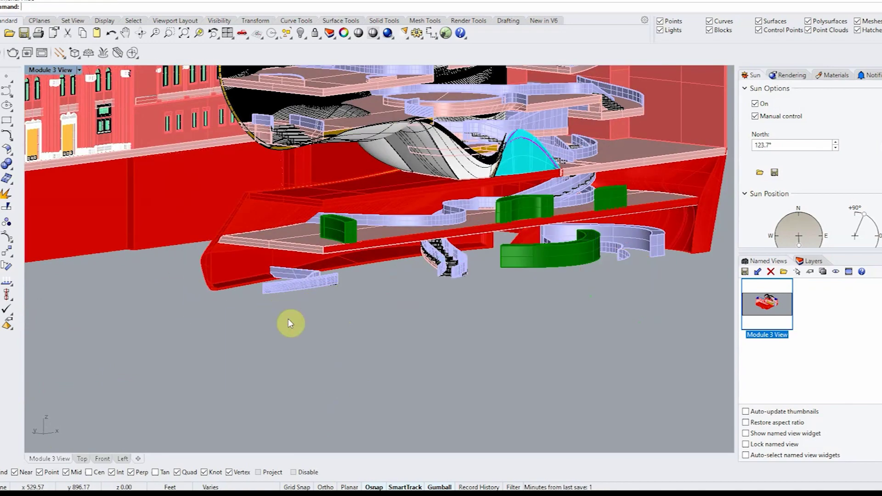
# Examine the red basement massing, its underside rooms and door swings, and the cut face of the curved shell.
pyautogui.moveTo(325, 292); pyautogui.dragTo(375, 236, button='right')
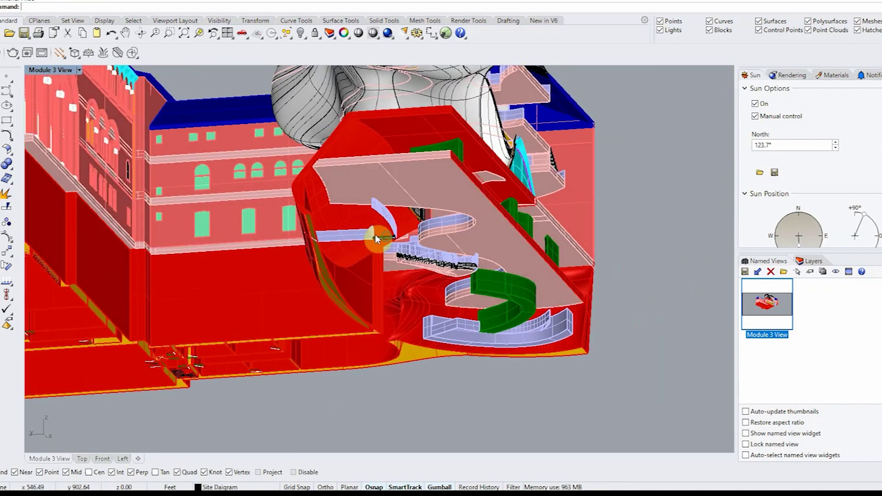
pyautogui.scroll(6, 250, 271)
pyautogui.click(473, 313)
pyautogui.scroll(-5, 400, 350)
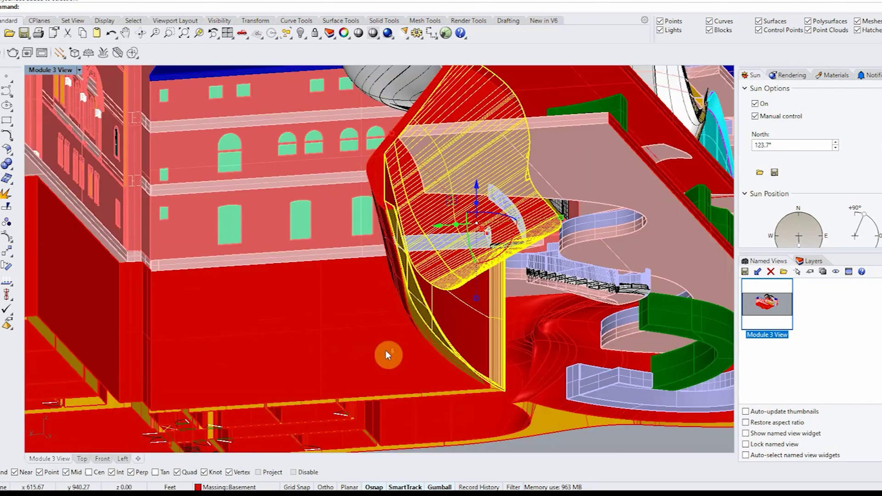
pyautogui.keyDown('shift'); pyautogui.moveTo(383, 351); pyautogui.dragTo(499, 254, button='right'); pyautogui.keyUp('shift')
pyautogui.scroll(8, 405, 321)
pyautogui.scroll(6, 327, 333)
pyautogui.keyDown('shift'); pyautogui.moveTo(382, 315); pyautogui.dragTo(510, 239, button='right'); pyautogui.keyUp('shift')
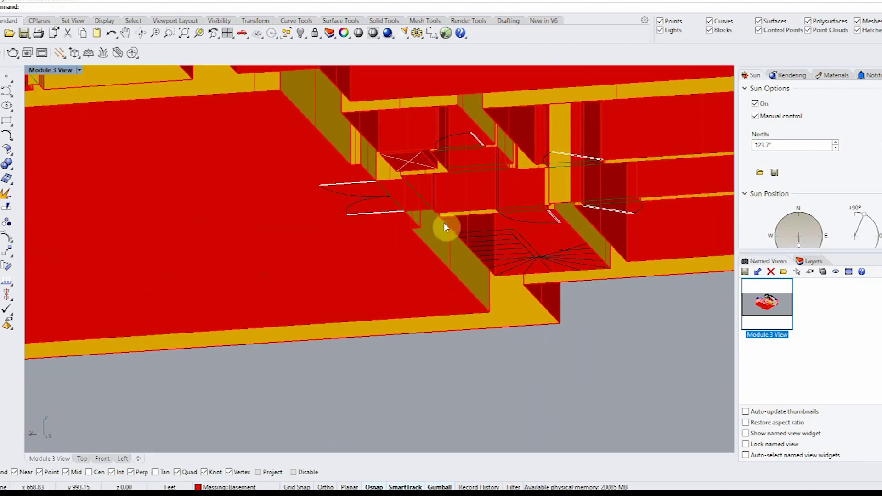
pyautogui.scroll(-5, 523, 248)
pyautogui.moveTo(272, 199); pyautogui.dragTo(428, 272, button='right')
pyautogui.click(369, 198)
pyautogui.moveTo(352, 249); pyautogui.dragTo(580, 255, button='right')
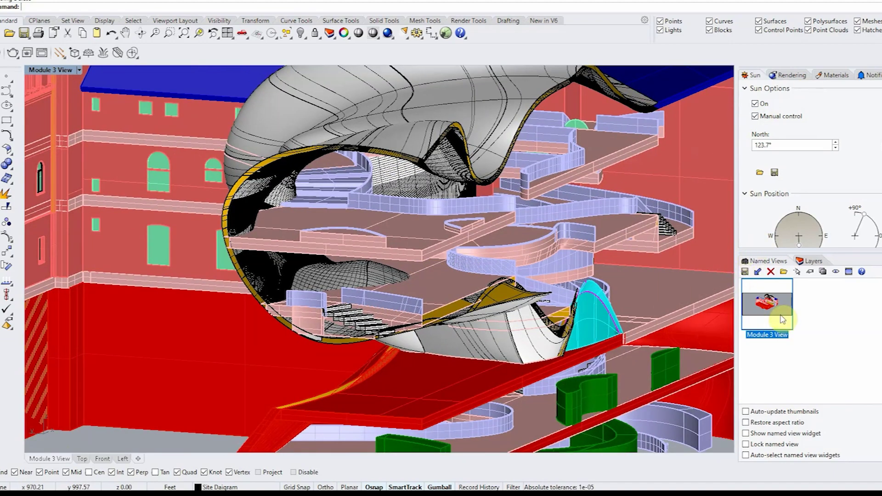
# Restore the Module 3 View named view and switch to another open model file.
pyautogui.doubleClick(751, 312)
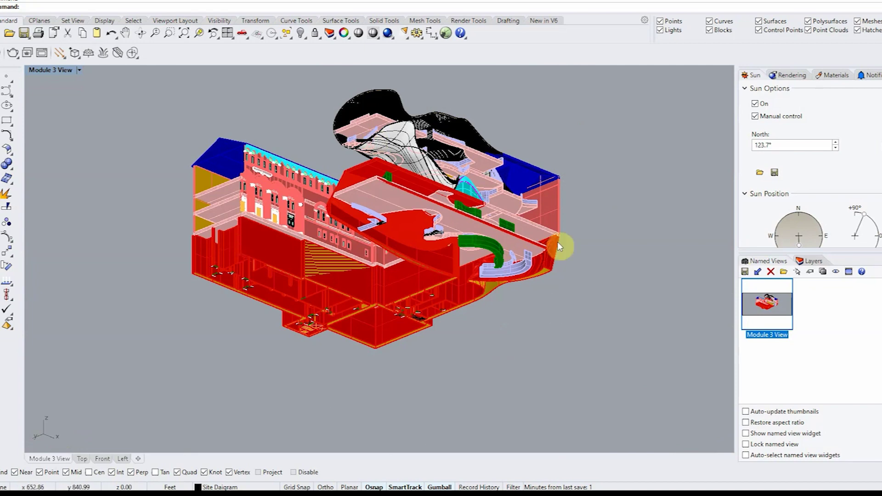
pyautogui.moveTo(586, 221); pyautogui.dragTo(574, 195, button='right')
pyautogui.moveTo(226, 492)
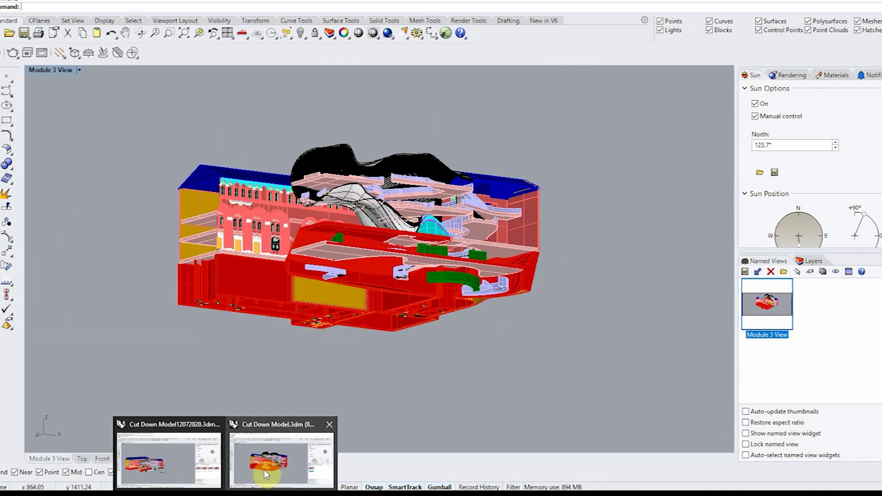
pyautogui.click(264, 470)
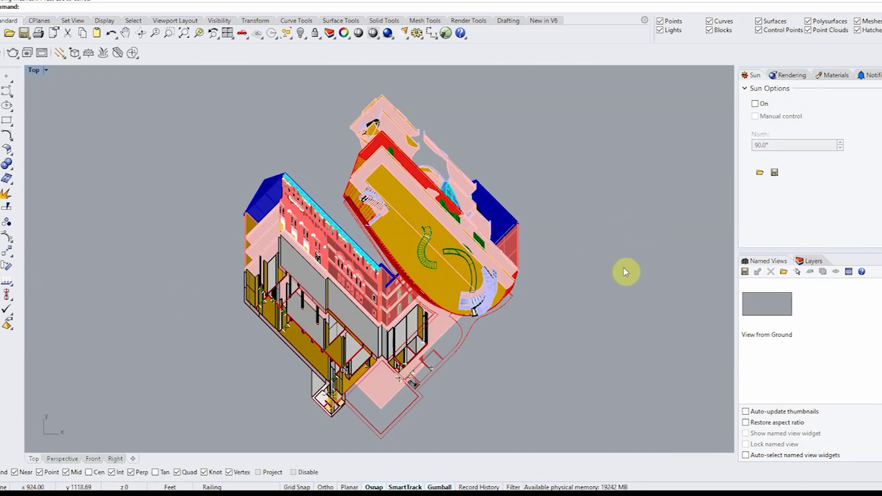
# Examine the oblique cut-down model in the Top and Perspective views to compare its distortion.
pyautogui.scroll(-3, 528, 228)
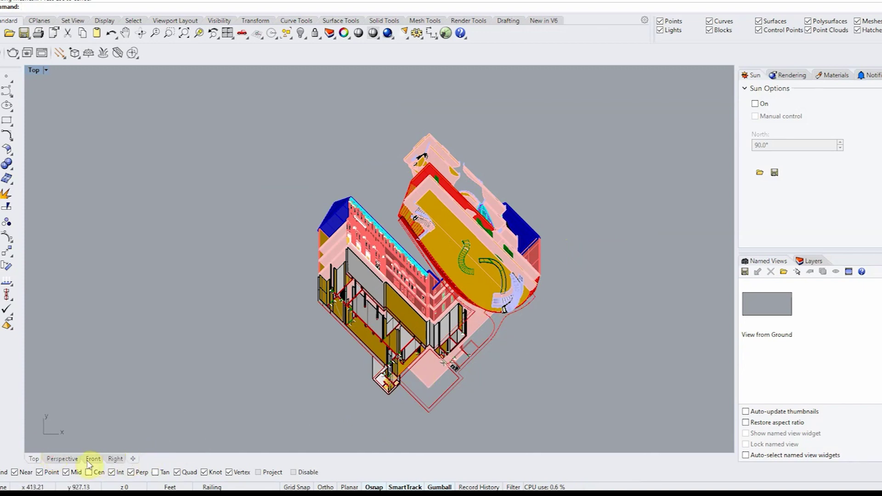
pyautogui.click(62, 458)
pyautogui.moveTo(540, 249); pyautogui.dragTo(479, 432, button='right')
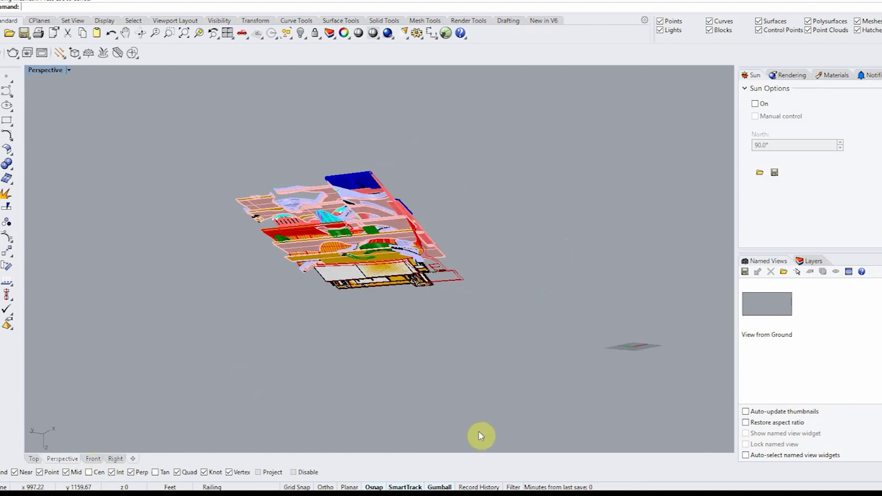
pyautogui.moveTo(402, 276); pyautogui.dragTo(294, 294, button='right')
pyautogui.click(32, 459)
pyautogui.scroll(4, 476, 246)
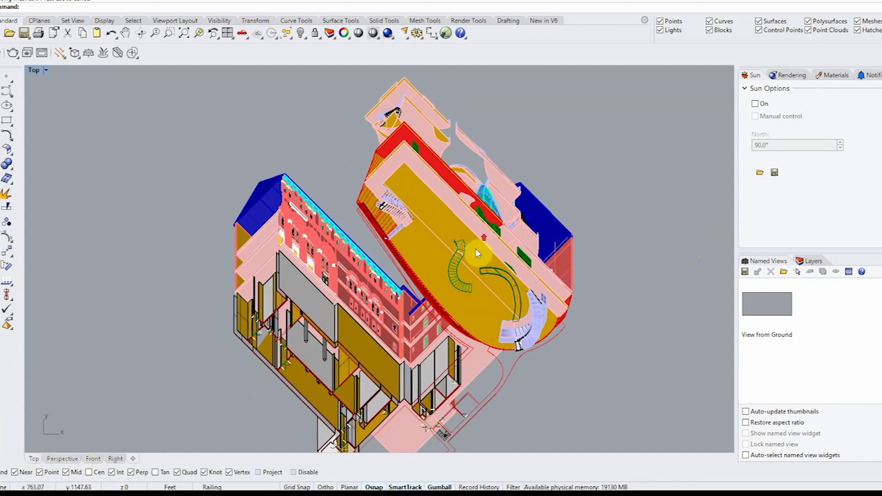
pyautogui.moveTo(477, 251); pyautogui.dragTo(401, 281, button='right')
pyautogui.scroll(-2, 489, 220)
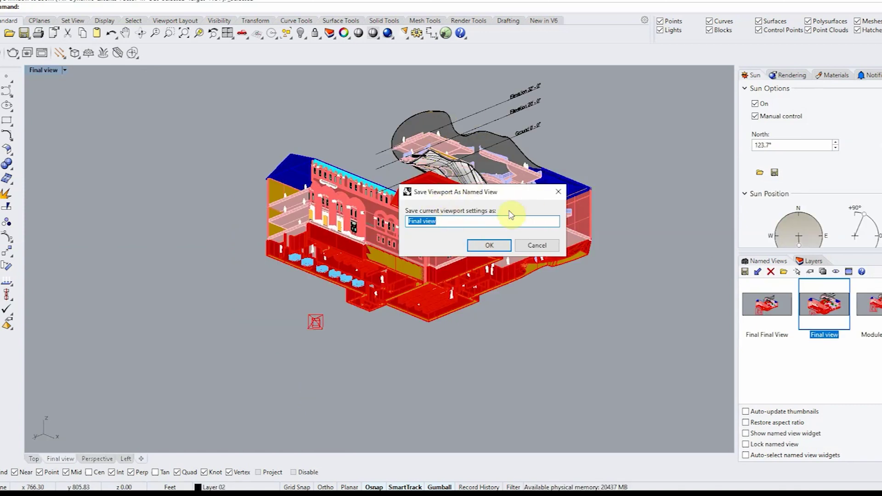
# Save the viewport as the named view Final view and compare the saved named views, including Final Final View.
pyautogui.press('Return')
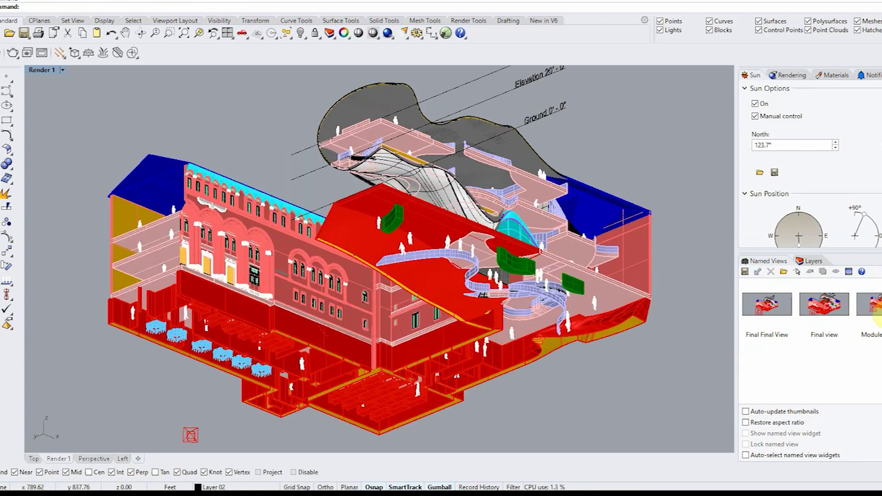
pyautogui.doubleClick(876, 311)
pyautogui.doubleClick(833, 312)
pyautogui.doubleClick(785, 315)
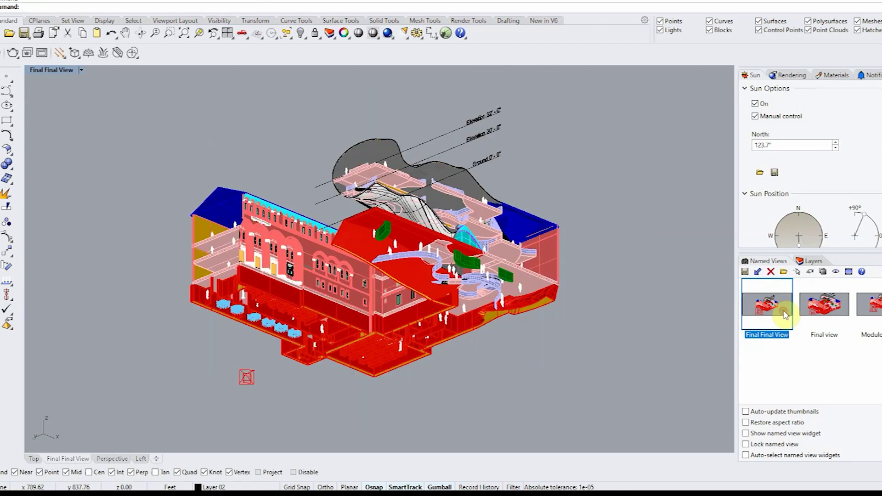
pyautogui.doubleClick(808, 311)
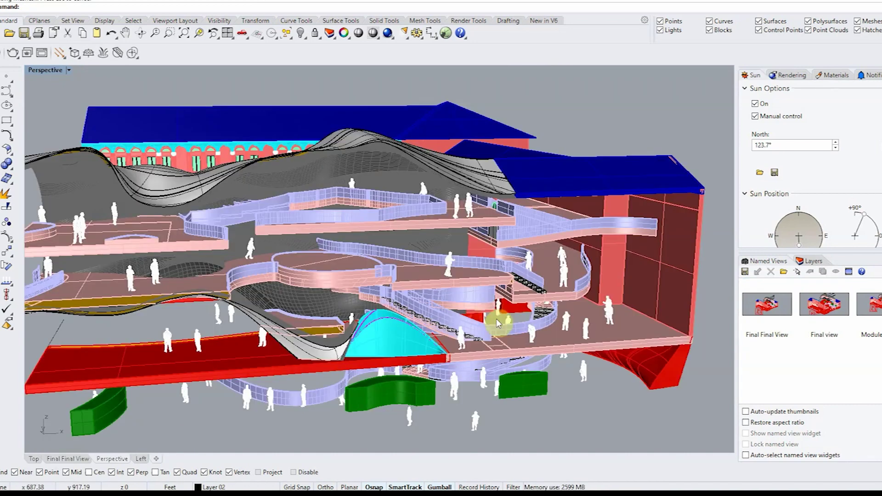
pyautogui.moveTo(498, 321); pyautogui.dragTo(496, 383, button='right')
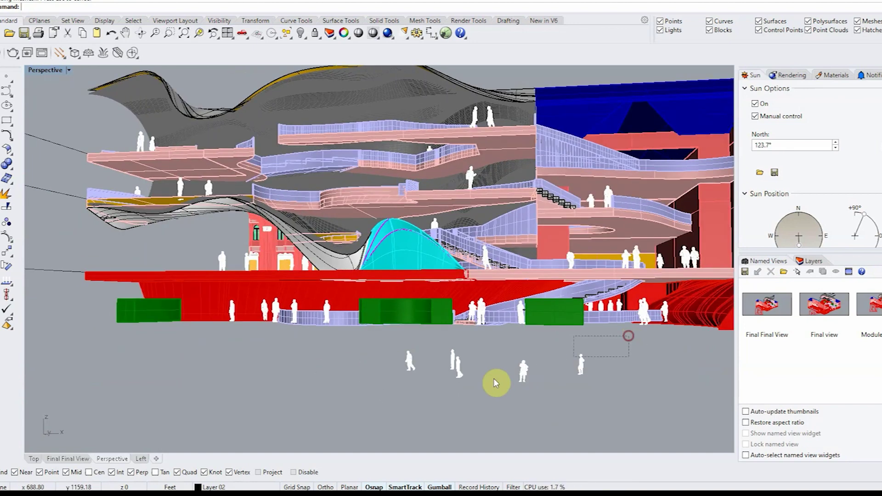
# Select the stray people figures below the basement and remove them from the model view.
pyautogui.moveTo(384, 387); pyautogui.dragTo(382, 379)
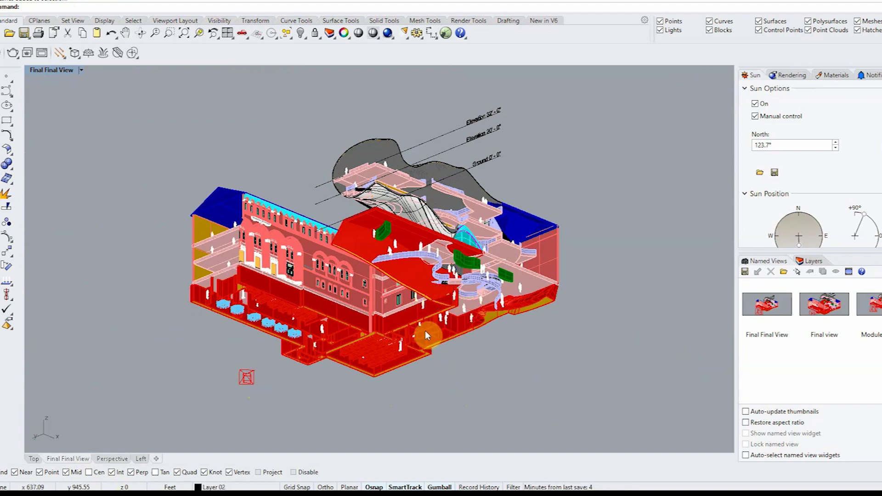
pyautogui.moveTo(425, 330); pyautogui.dragTo(526, 361, button='right')
pyautogui.moveTo(501, 373); pyautogui.dragTo(412, 390)
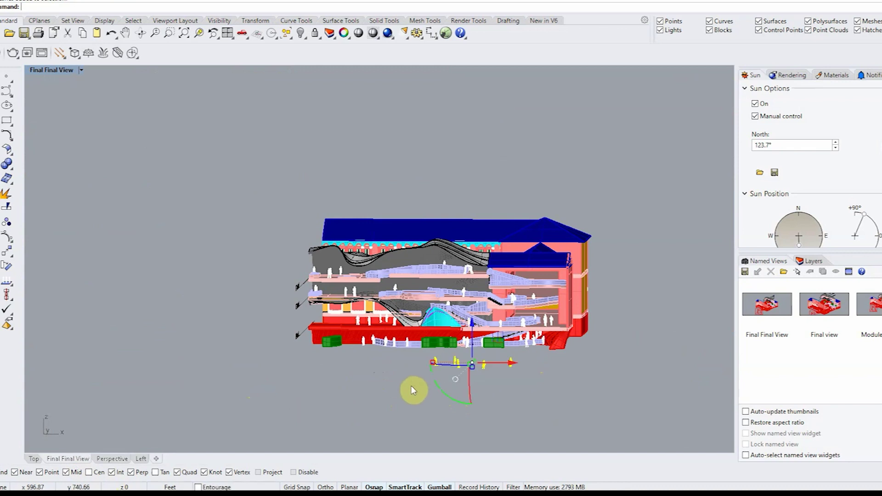
pyautogui.press('Return')
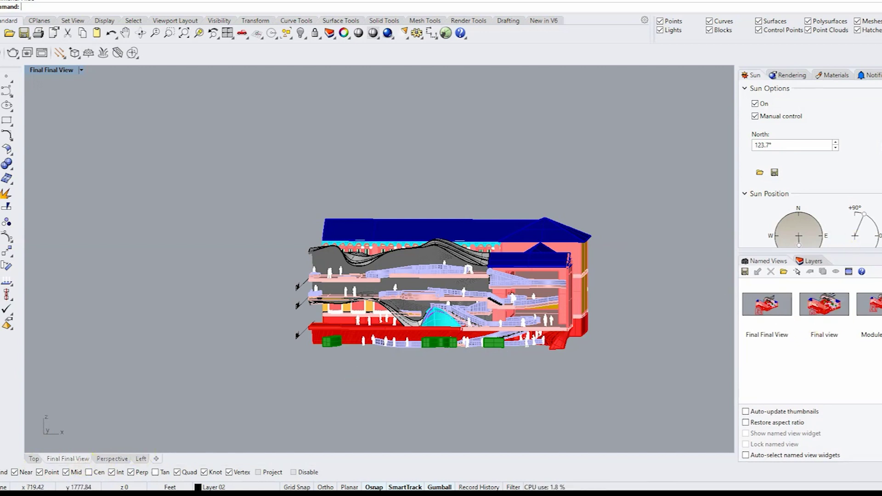
# Compare the Final view, Final Final View and Module 3 View named views, ending on Final Final View.
pyautogui.doubleClick(831, 311)
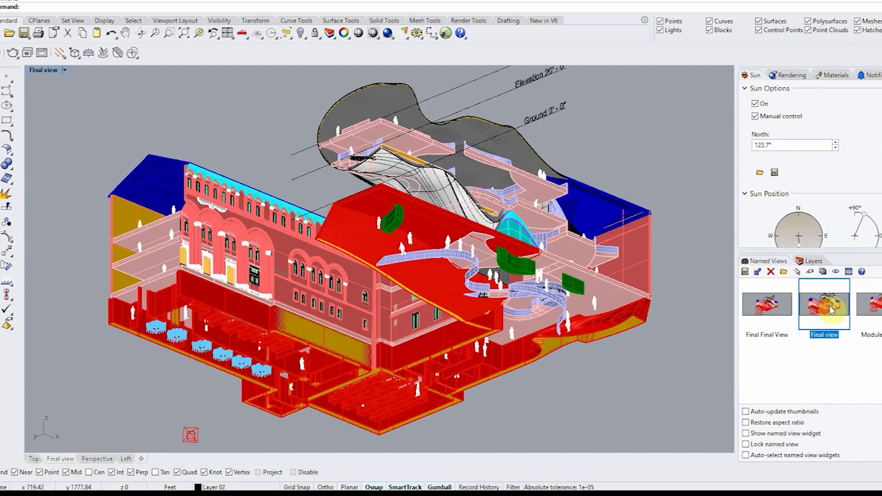
pyautogui.doubleClick(790, 321)
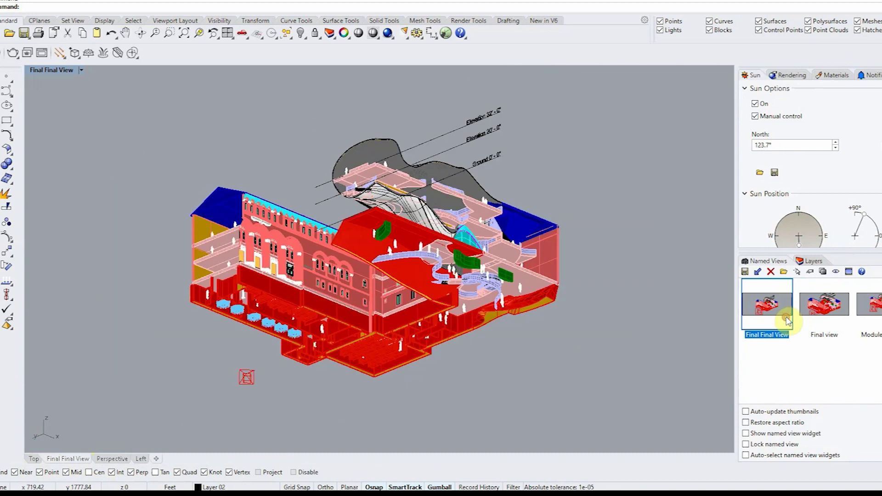
pyautogui.doubleClick(840, 320)
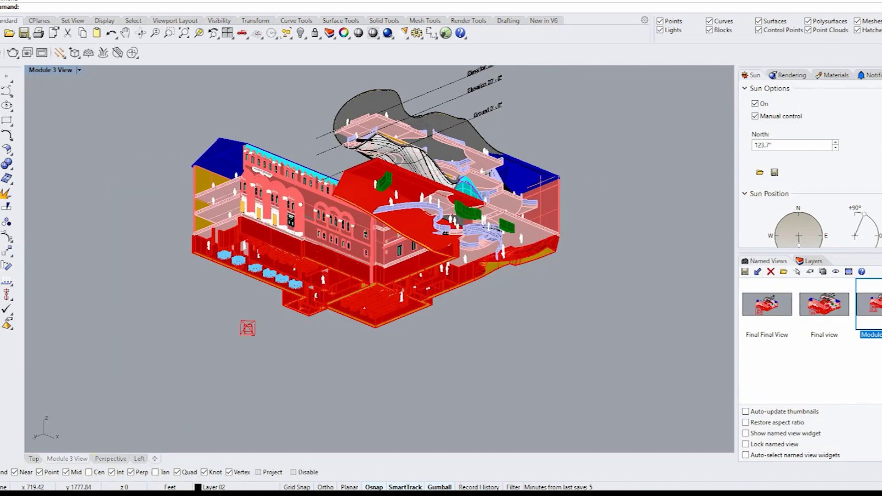
pyautogui.doubleClick(802, 318)
pyautogui.doubleClick(791, 316)
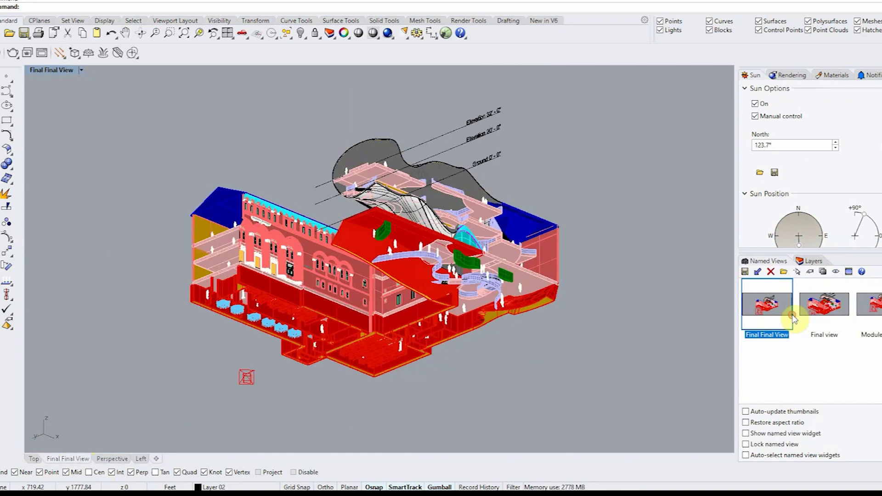
pyautogui.click(500, 252)
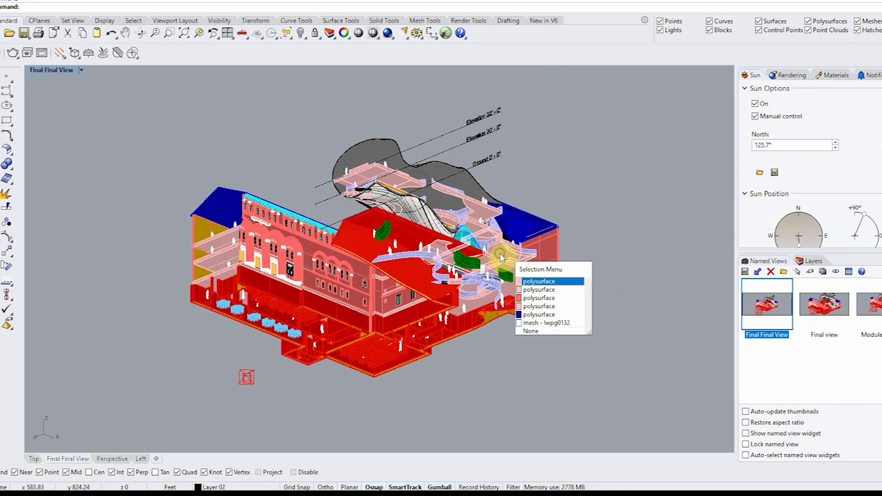
pyautogui.click(599, 133)
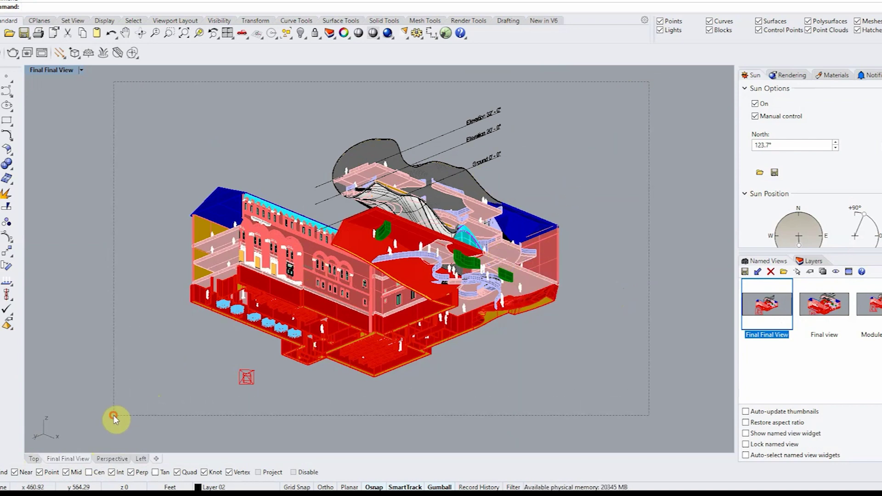
pyautogui.hotkey('ctrl', 'a')
pyautogui.keyDown('ctrl'); pyautogui.click(313, 334); pyautogui.keyUp('ctrl')
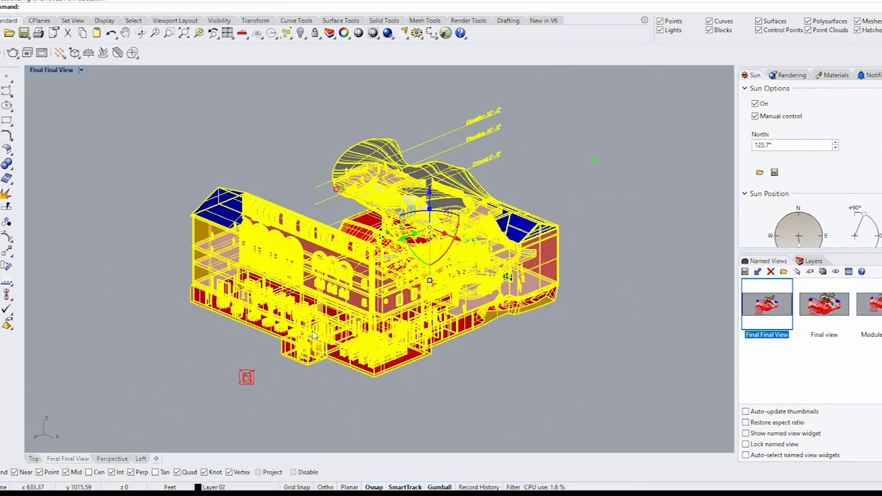
pyautogui.click(412, 384)
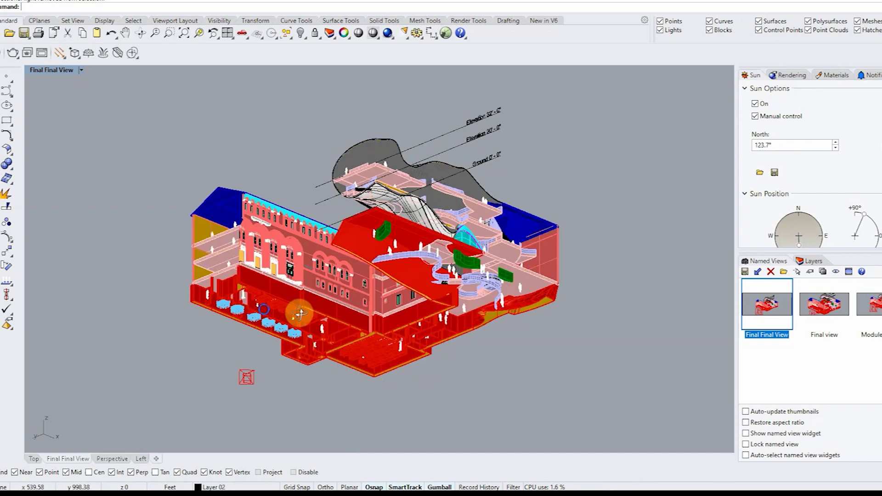
# Zoom to a selected basement object and examine the dining tables, seating rows and figures from below.
pyautogui.moveTo(300, 313); pyautogui.dragTo(592, 361, button='right')
pyautogui.scroll(7, 428, 349)
pyautogui.click(533, 294)
pyautogui.write('zs')
pyautogui.press('Return')
pyautogui.click(472, 392)
pyautogui.scroll(-6, 472, 387)
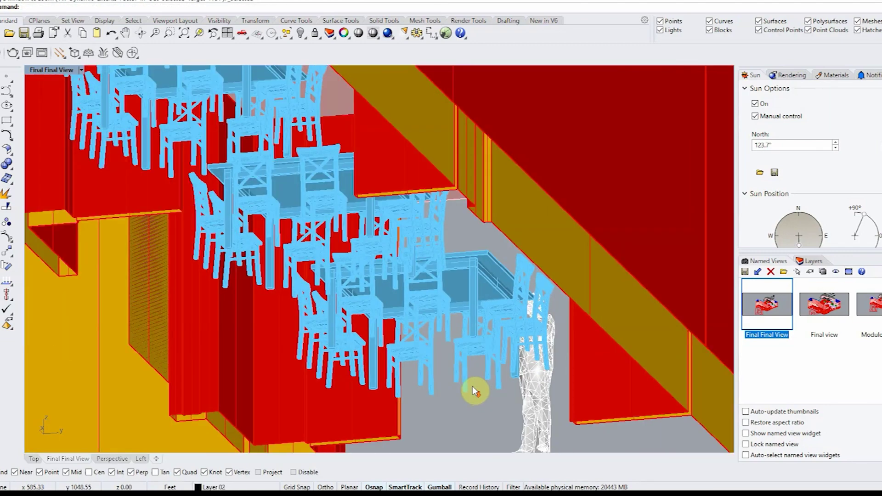
pyautogui.moveTo(473, 386); pyautogui.dragTo(432, 369, button='right')
pyautogui.scroll(-3, 426, 342)
pyautogui.keyDown('shift'); pyautogui.moveTo(421, 337); pyautogui.dragTo(584, 347, button='right'); pyautogui.keyUp('shift')
pyautogui.scroll(-4, 508, 339)
pyautogui.scroll(-4, 407, 358)
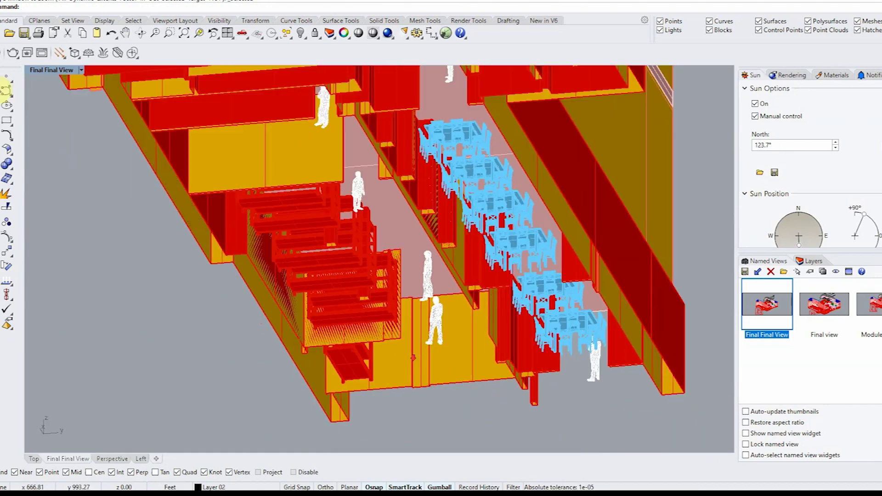
# Switch the viewport to Arctic display, examine the basement seating from below and restore the Final view named view.
pyautogui.click(87, 72)
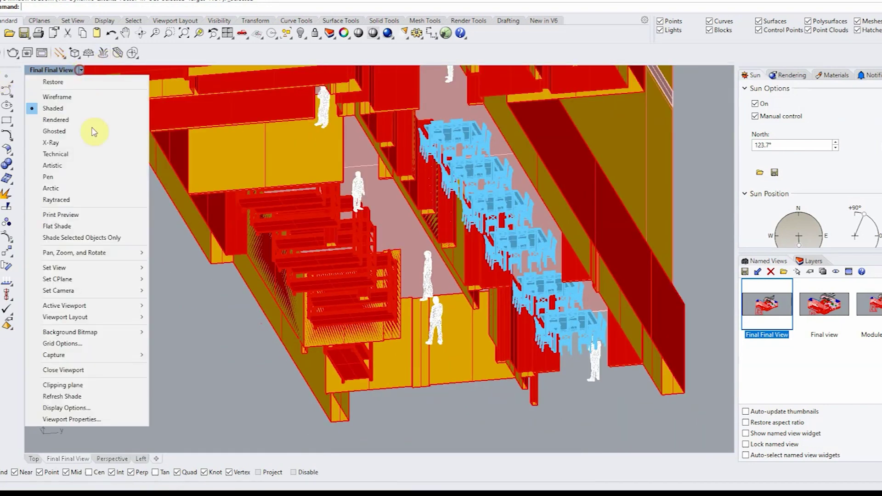
pyautogui.click(122, 186)
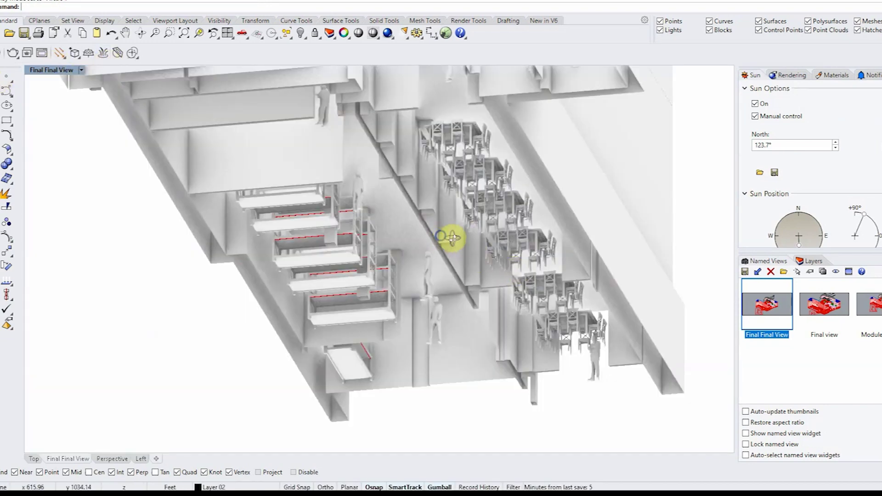
pyautogui.moveTo(451, 239); pyautogui.dragTo(579, 245, button='right')
pyautogui.keyDown('shift'); pyautogui.moveTo(621, 294); pyautogui.dragTo(347, 240, button='right'); pyautogui.keyUp('shift')
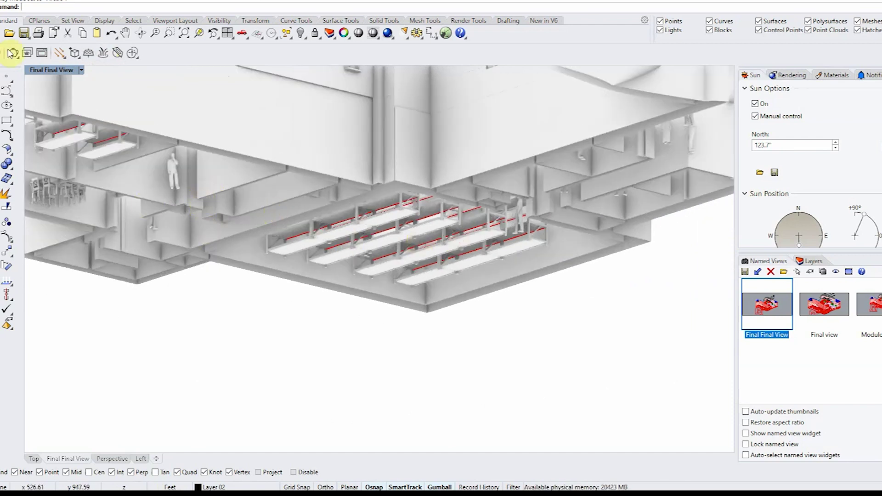
pyautogui.doubleClick(817, 312)
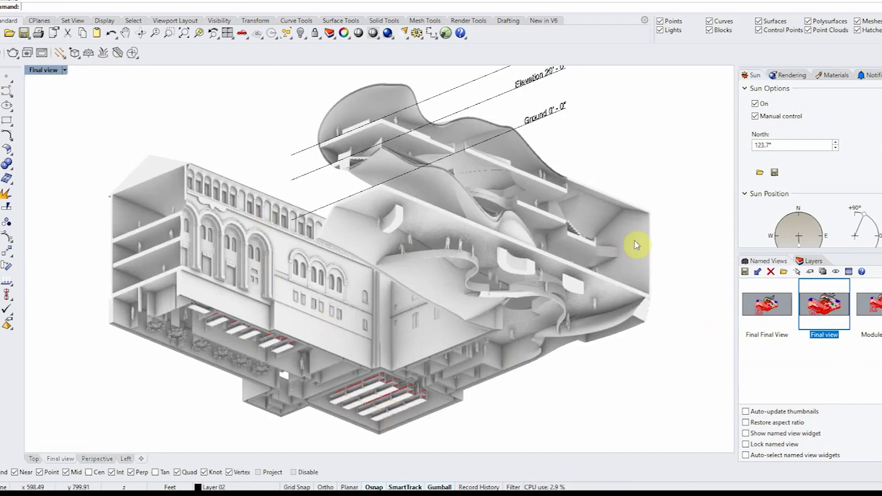
# Return the viewport to Shaded display and orbit the model to a near-elevation angle.
pyautogui.click(65, 70)
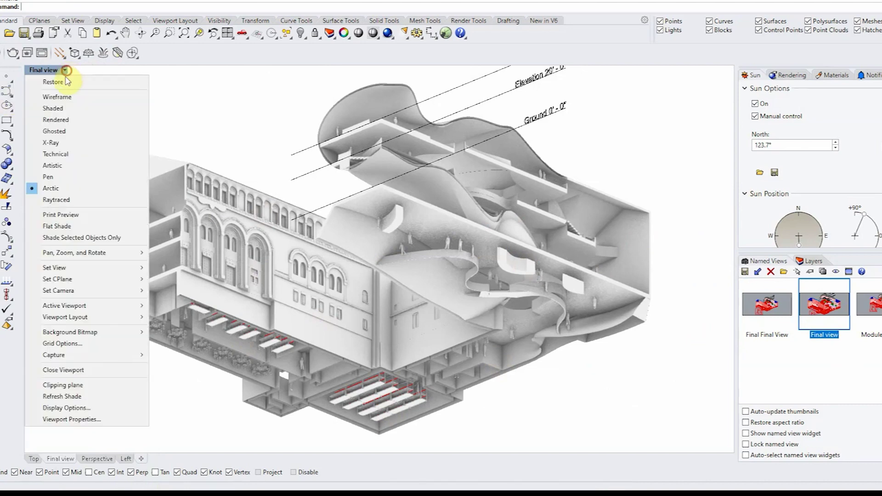
pyautogui.click(65, 113)
pyautogui.moveTo(641, 217); pyautogui.dragTo(648, 259, button='right')
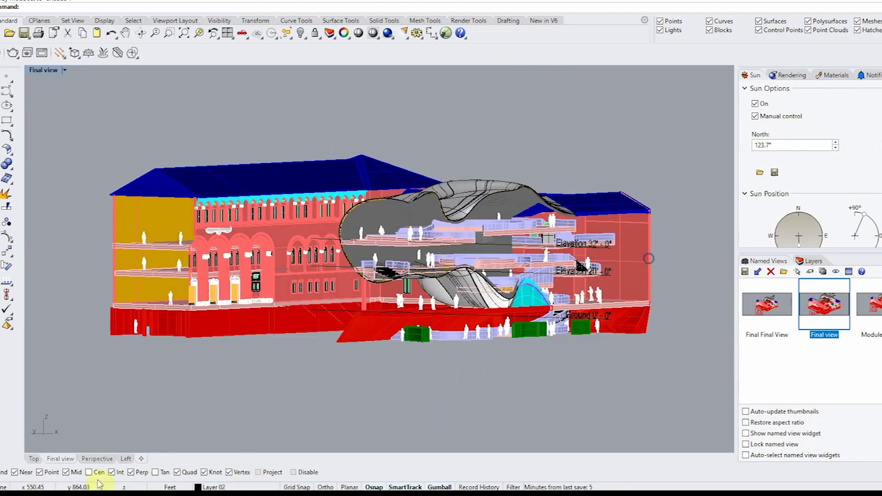
# Switch to the Top view and zoom to the selected flattened line drawing of the axonometric.
pyautogui.click(39, 459)
pyautogui.scroll(-2, 271, 339)
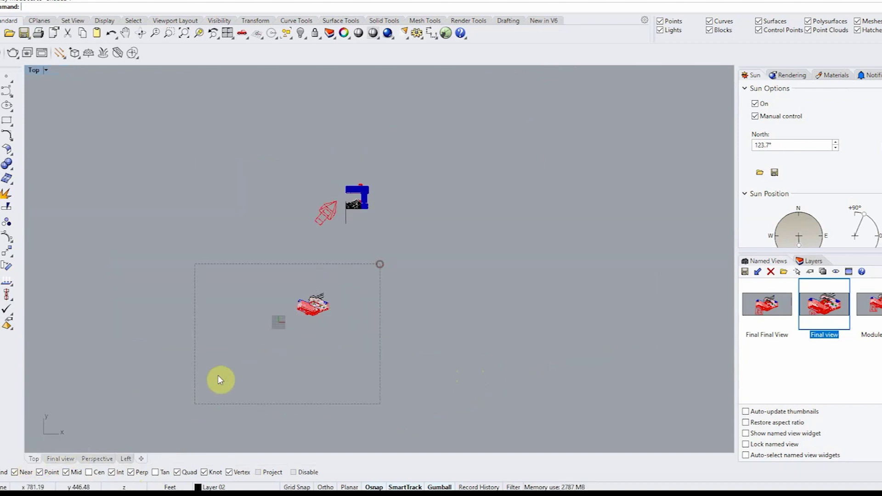
pyautogui.write('zs')
pyautogui.press('Return')
pyautogui.click(626, 281)
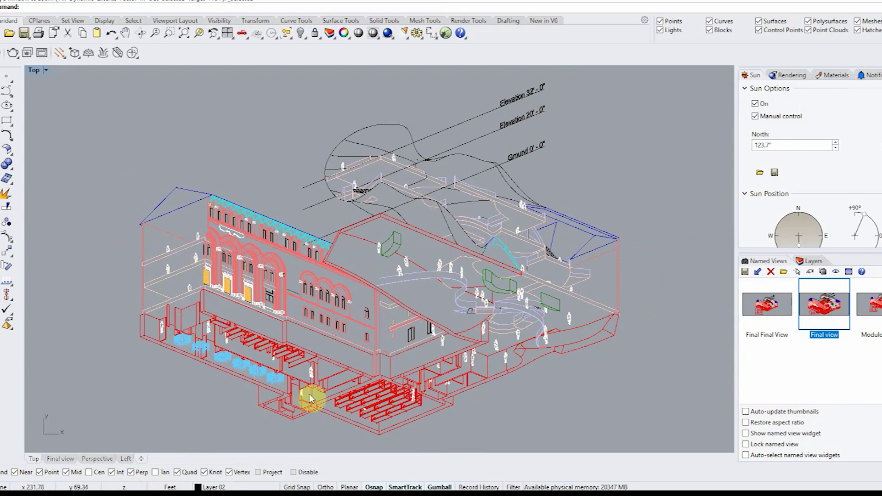
# Examine the flattened line drawing's interior floors, basement, curved shell and elevation labels.
pyautogui.scroll(5, 600, 260)
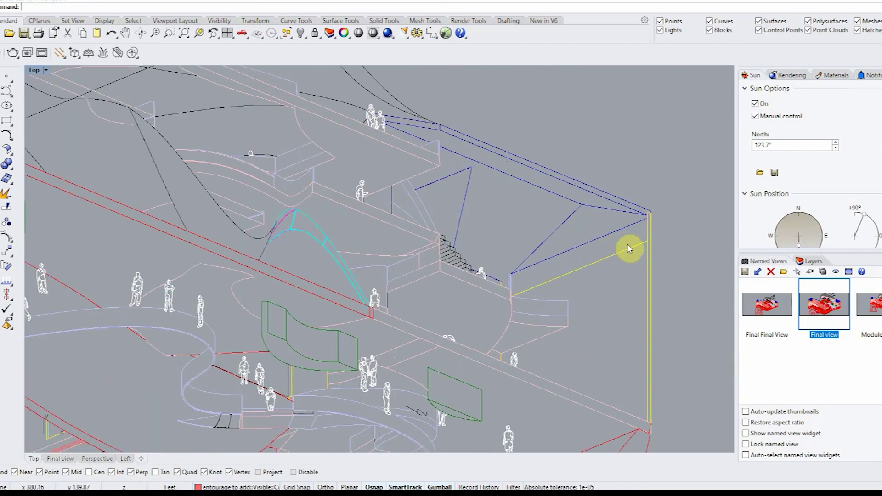
pyautogui.scroll(-6, 510, 299)
pyautogui.moveTo(395, 313); pyautogui.dragTo(516, 276, button='right')
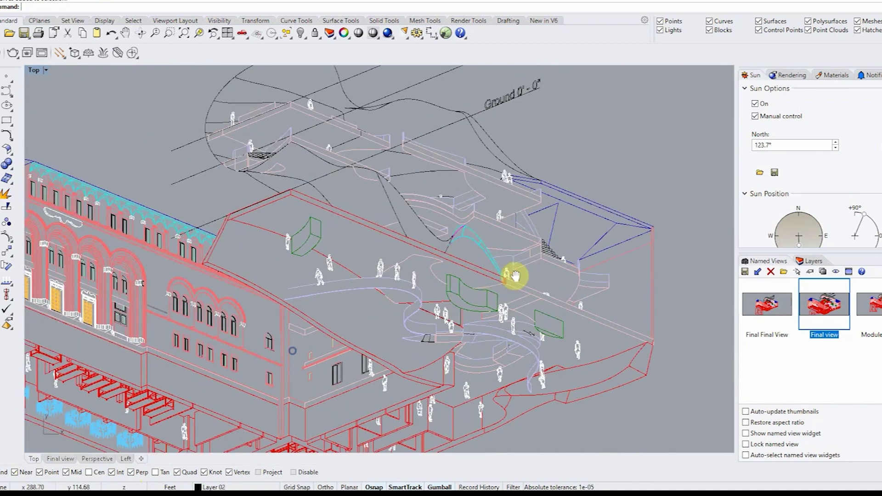
pyautogui.moveTo(409, 326); pyautogui.dragTo(499, 282, button='right')
pyautogui.scroll(-2, 499, 282)
pyautogui.moveTo(441, 345); pyautogui.dragTo(436, 317, button='right')
pyautogui.scroll(1, 460, 316)
pyautogui.scroll(2, 511, 336)
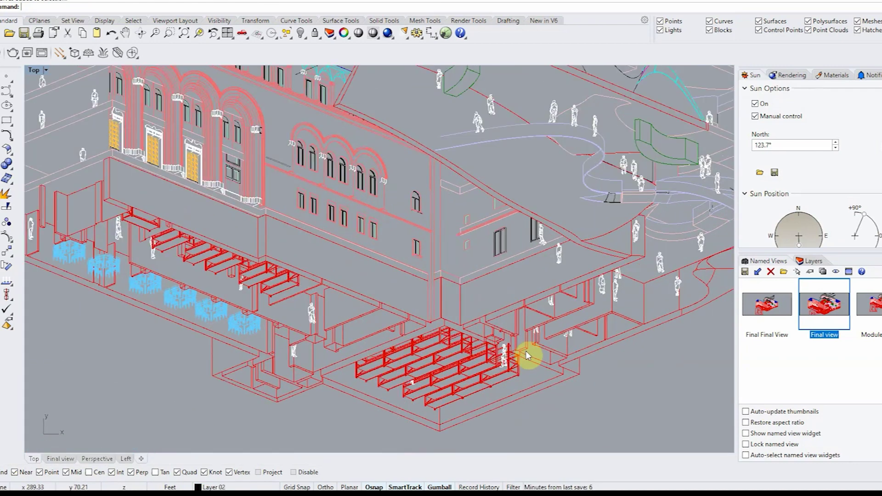
pyautogui.moveTo(294, 264); pyautogui.dragTo(394, 348, button='right')
pyautogui.moveTo(552, 230); pyautogui.dragTo(486, 357, button='right')
pyautogui.moveTo(595, 229); pyautogui.dragTo(325, 366, button='right')
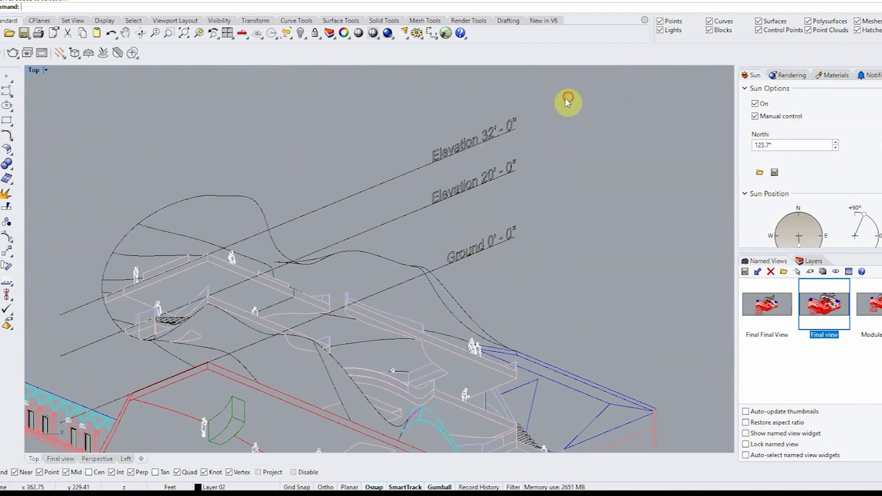
pyautogui.moveTo(419, 278); pyautogui.dragTo(419, 278)
pyautogui.click(578, 249)
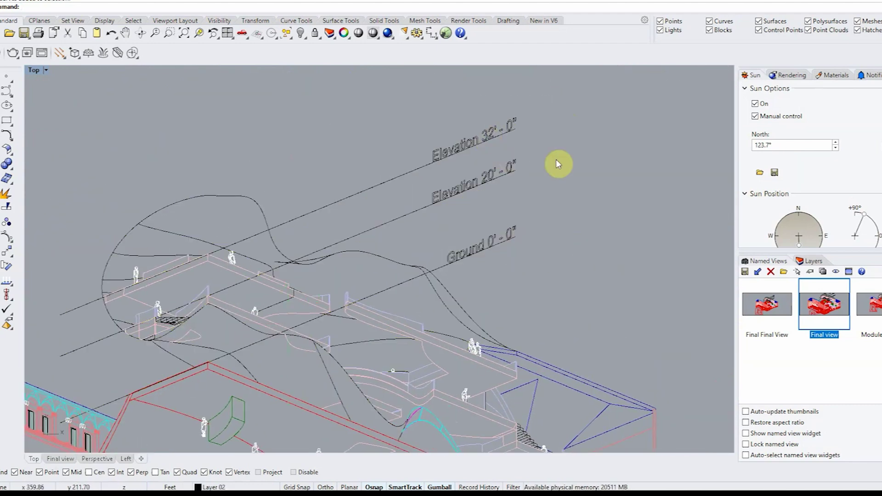
pyautogui.moveTo(557, 164); pyautogui.dragTo(455, 276, button='right')
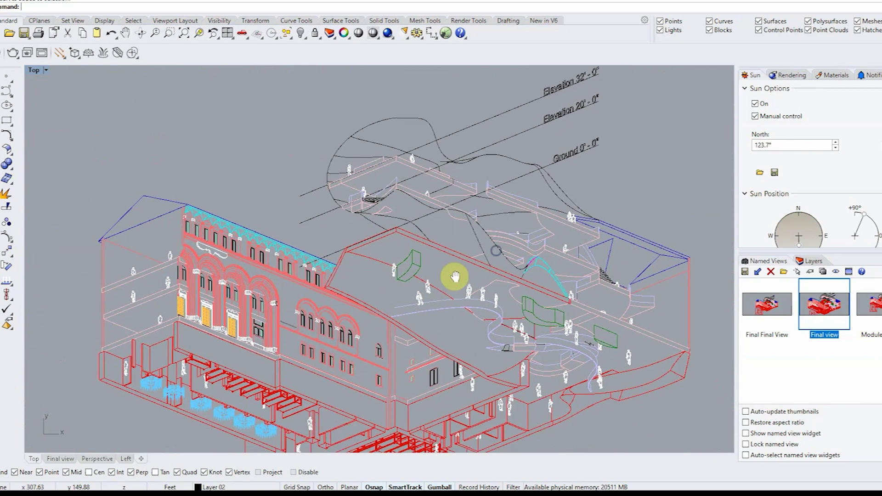
pyautogui.scroll(-2, 451, 299)
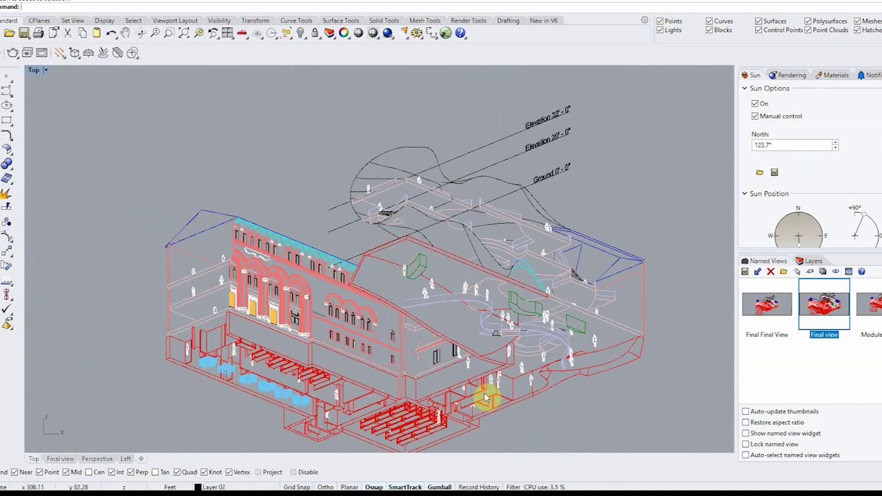
# Examine the arched facade linework and pan across the flattened drawing in the Top view.
pyautogui.scroll(5, 302, 306)
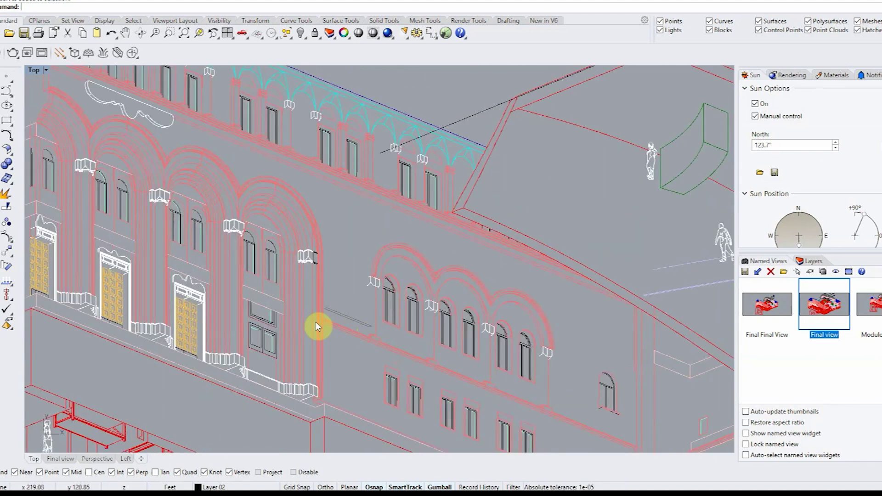
pyautogui.scroll(-5, 374, 305)
pyautogui.moveTo(452, 352); pyautogui.dragTo(356, 319, button='right')
pyautogui.scroll(-3, 473, 325)
pyautogui.moveTo(452, 317); pyautogui.dragTo(337, 309, button='right')
pyautogui.scroll(-3, 337, 309)
pyautogui.moveTo(451, 293); pyautogui.dragTo(534, 284, button='right')
pyautogui.scroll(-1, 534, 283)
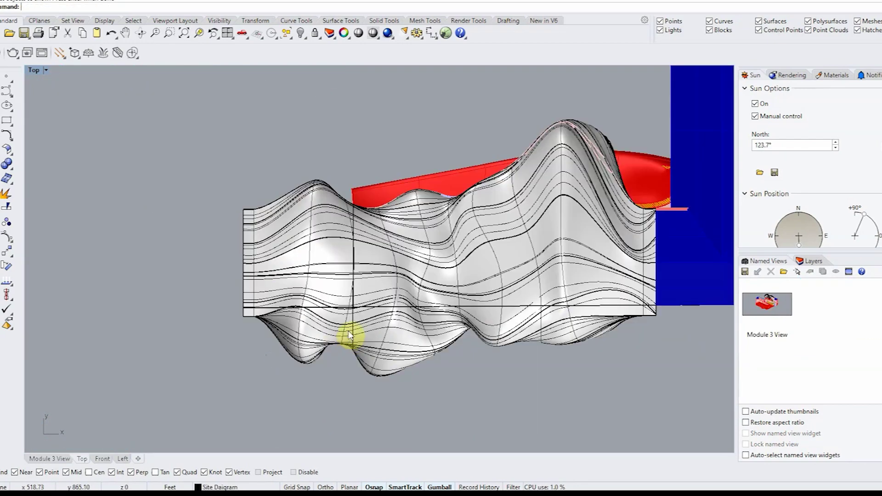
# Select two pieces of the curved massing shell, check them in the Module 3 View named view and clear the selection.
pyautogui.click(351, 335)
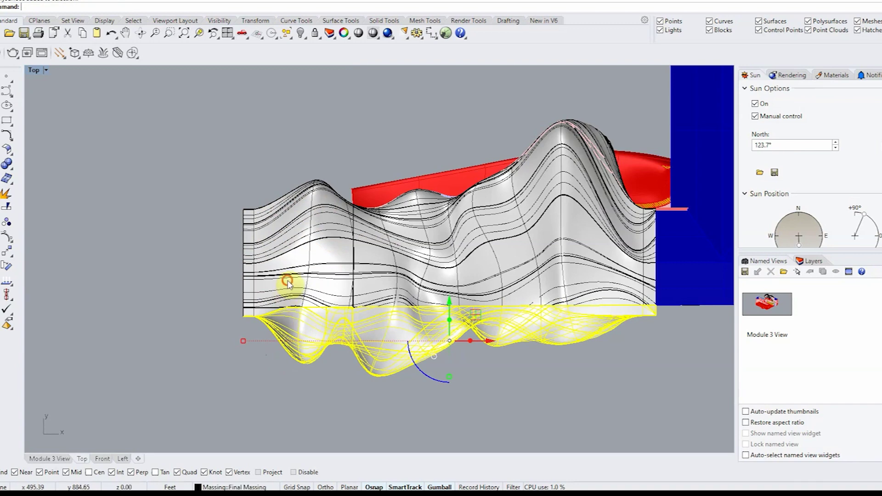
pyautogui.keyDown('shift'); pyautogui.click(275, 333); pyautogui.keyUp('shift')
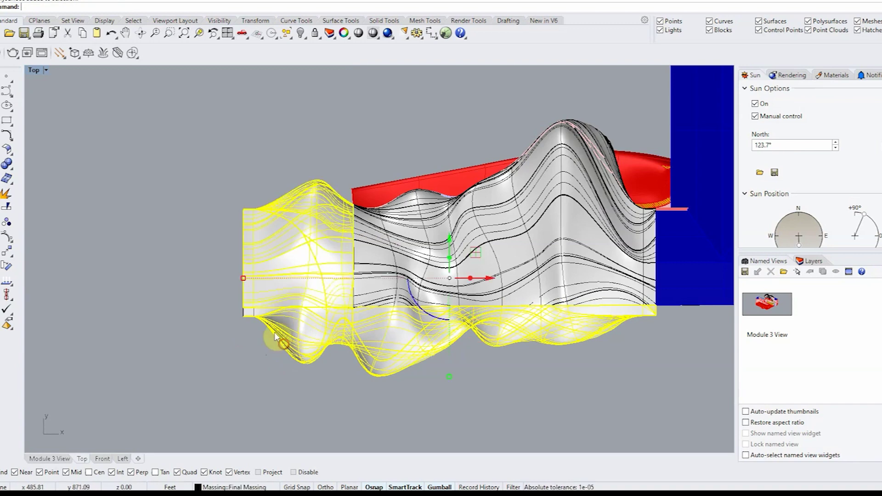
pyautogui.doubleClick(781, 317)
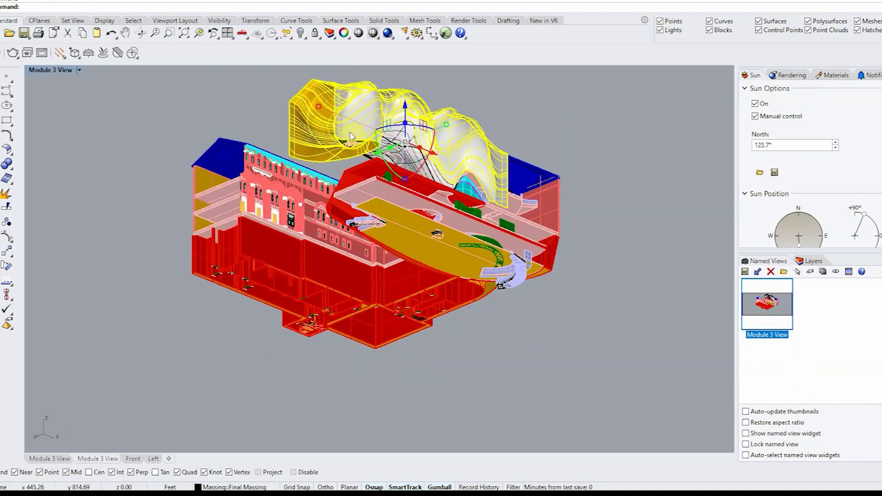
pyautogui.click(583, 102)
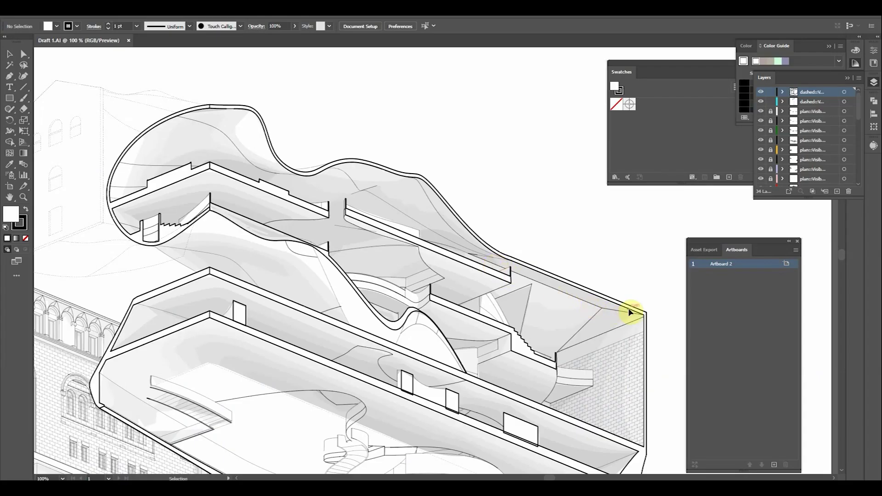
# Switch to Draft 1.AI in Illustrator and examine the brick pattern on the end wall at 300% zoom.
pyautogui.keyDown('alt'); pyautogui.scroll(3, 629, 312); pyautogui.keyUp('alt')
pyautogui.moveTo(567, 322); pyautogui.dragTo(359, 141)
pyautogui.moveTo(429, 330); pyautogui.dragTo(441, 270)
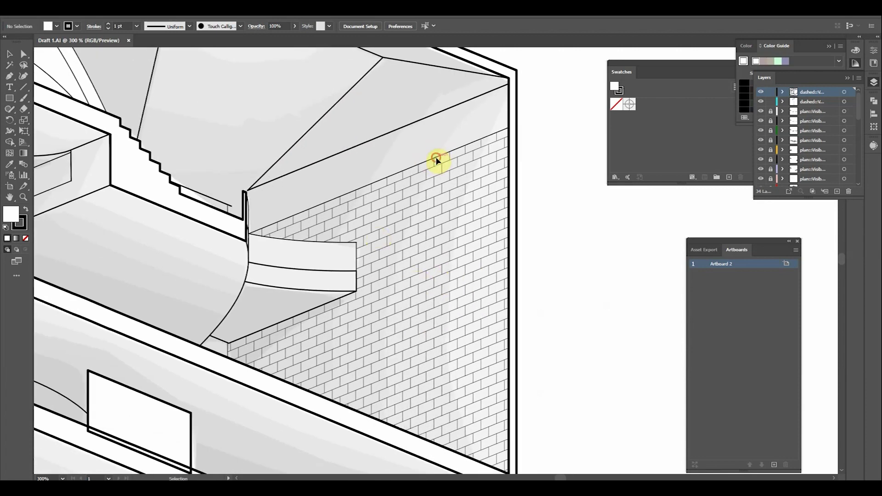
# Examine the shaded floors and curved shell in Draft 1.AI, ending with the whole axonometric drawing in view at 50%.
pyautogui.scroll(-5, 404, 266)
pyautogui.moveTo(581, 432); pyautogui.dragTo(325, 345)
pyautogui.moveTo(255, 205); pyautogui.dragTo(351, 338)
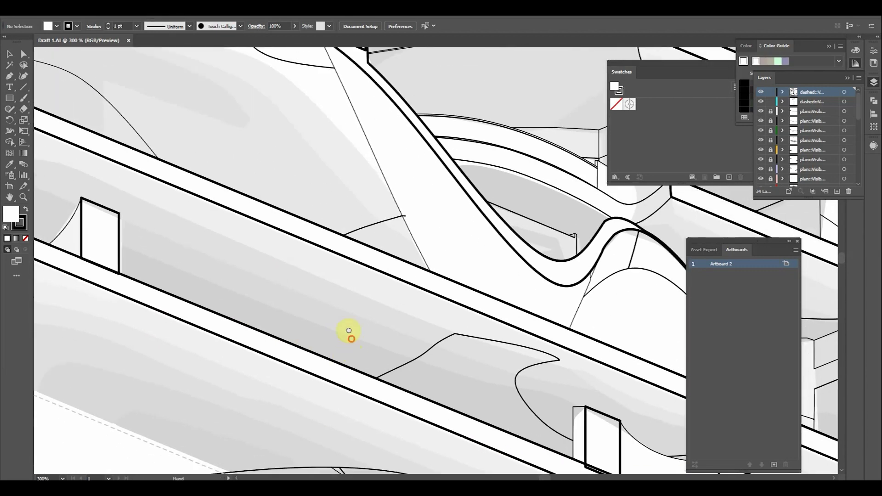
pyautogui.moveTo(221, 165); pyautogui.dragTo(370, 270)
pyautogui.keyDown('alt'); pyautogui.scroll(-3, 335, 257); pyautogui.keyUp('alt')
pyautogui.moveTo(290, 322); pyautogui.dragTo(341, 303)
pyautogui.keyDown('alt'); pyautogui.scroll(-1, 341, 304); pyautogui.keyUp('alt')
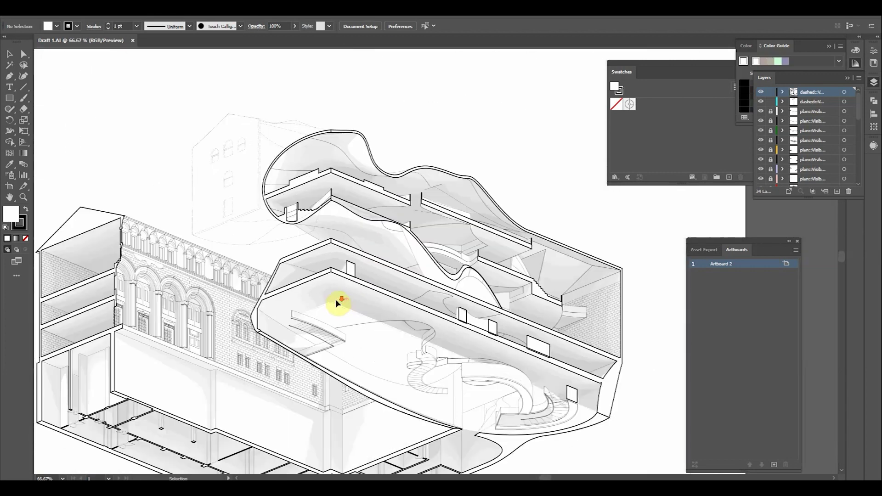
pyautogui.moveTo(355, 335)
pyautogui.mouseDown()
pyautogui.moveTo(357, 261)
pyautogui.moveTo(414, 236)
pyautogui.moveTo(376, 292)
pyautogui.moveTo(357, 280)
pyautogui.mouseUp()
pyautogui.keyDown('alt'); pyautogui.scroll(-1, 372, 288); pyautogui.keyUp('alt')
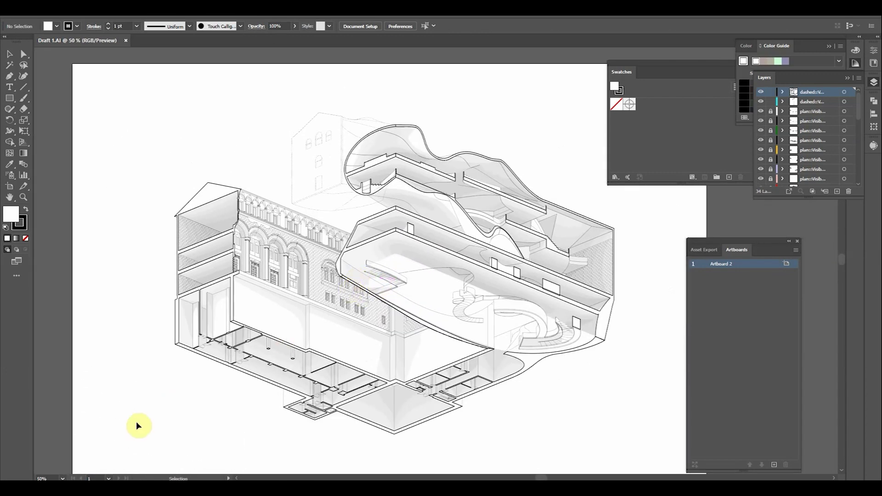
# Select a dashed path of the detached wall outline, inspect its linework up close and clear the selection.
pyautogui.click(317, 138)
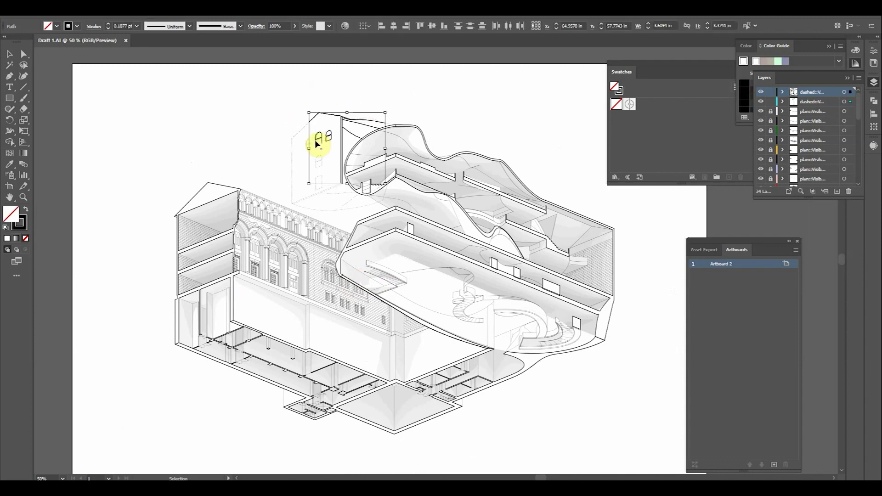
pyautogui.keyDown('alt'); pyautogui.scroll(5, 316, 138); pyautogui.keyUp('alt')
pyautogui.click(354, 141)
pyautogui.keyDown('alt'); pyautogui.scroll(-2, 355, 137); pyautogui.keyUp('alt')
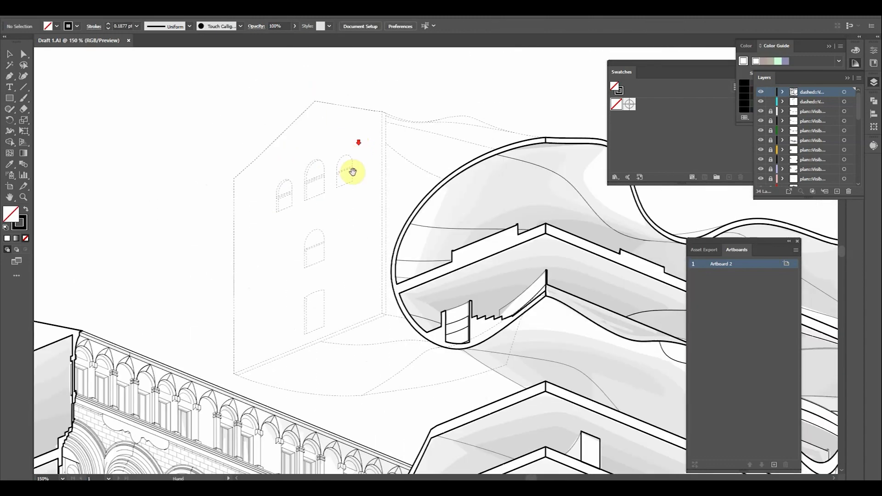
pyautogui.moveTo(349, 179); pyautogui.dragTo(408, 61)
pyautogui.moveTo(301, 298); pyautogui.dragTo(365, 114)
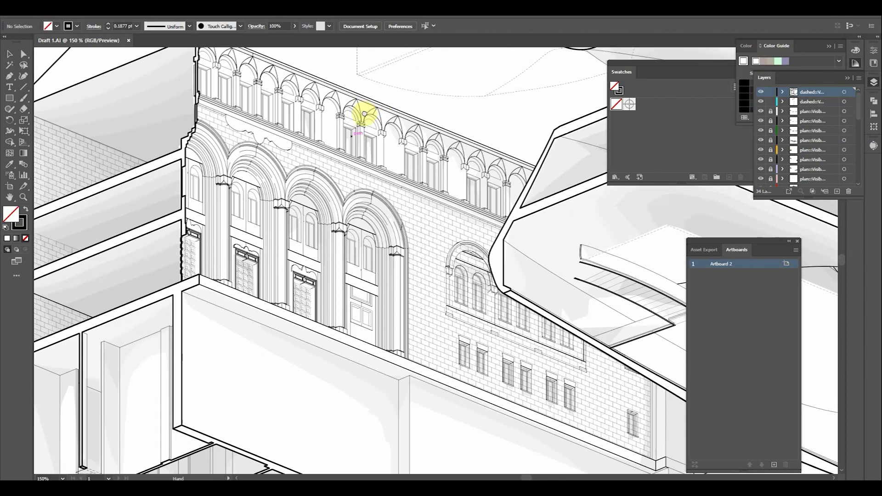
# Examine the arched facade, its brick pattern and the small window details in the draft drawing up close.
pyautogui.keyDown('alt'); pyautogui.scroll(4, 372, 238); pyautogui.keyUp('alt')
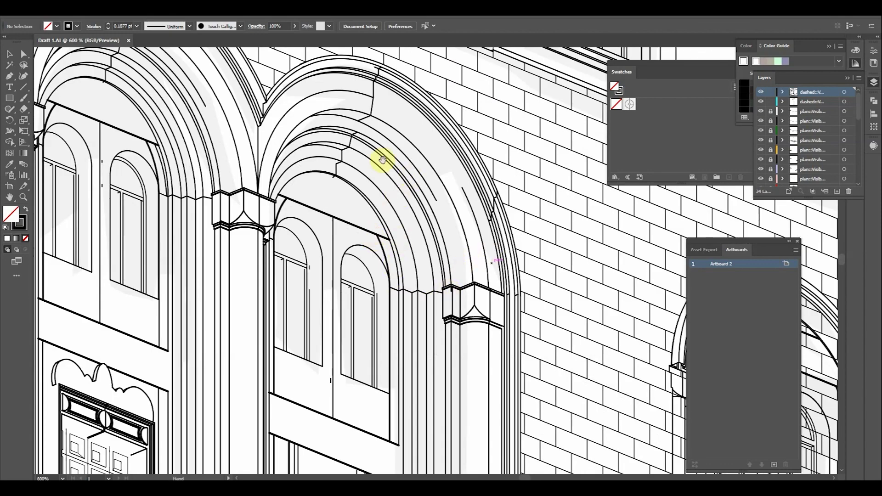
pyautogui.keyDown('alt'); pyautogui.scroll(-1, 386, 175); pyautogui.keyUp('alt')
pyautogui.moveTo(292, 250); pyautogui.dragTo(443, 266)
pyautogui.moveTo(353, 343); pyautogui.dragTo(366, 250)
pyautogui.keyDown('alt'); pyautogui.scroll(-3, 367, 250); pyautogui.keyUp('alt')
pyautogui.moveTo(417, 313); pyautogui.dragTo(138, 246)
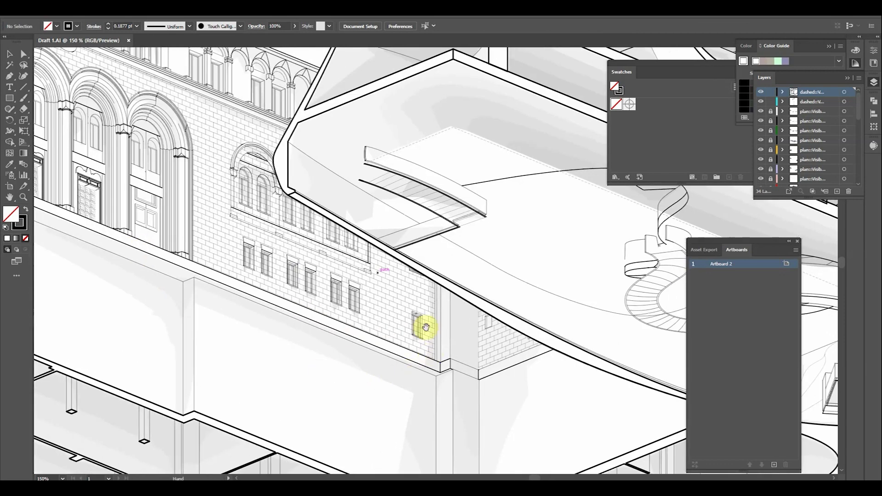
pyautogui.keyDown('alt'); pyautogui.scroll(3, 426, 327); pyautogui.keyUp('alt')
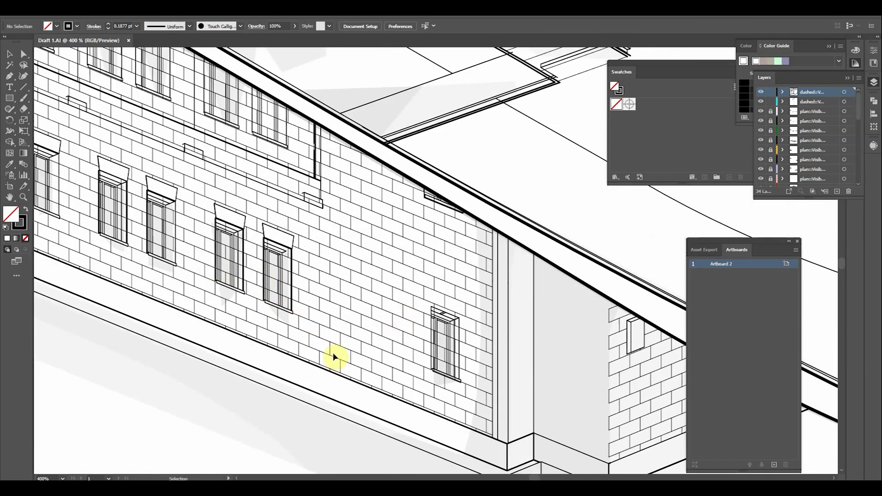
pyautogui.keyDown('alt'); pyautogui.scroll(1, 335, 358); pyautogui.keyUp('alt')
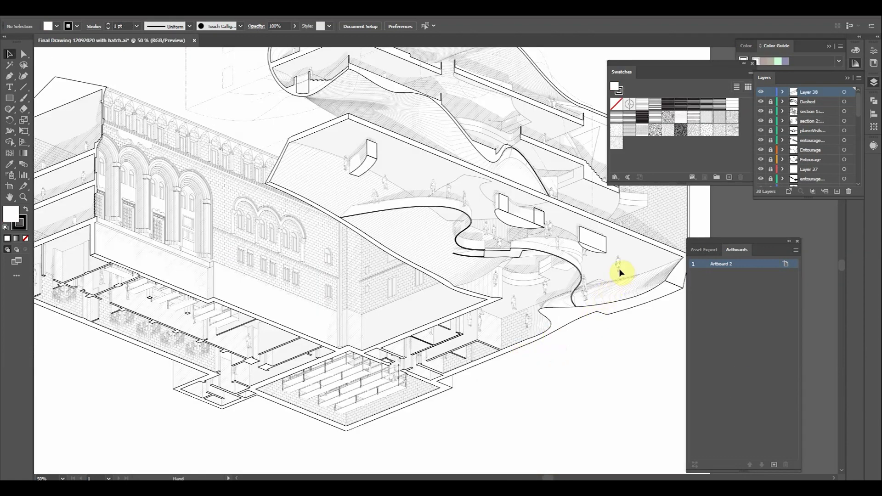
# Switch to Final Drawing 12092020 with hatch.ai and examine the hatched shadows on the brick end wall, upper floors and curved shell.
pyautogui.keyDown('alt'); pyautogui.scroll(2, 630, 274); pyautogui.keyUp('alt')
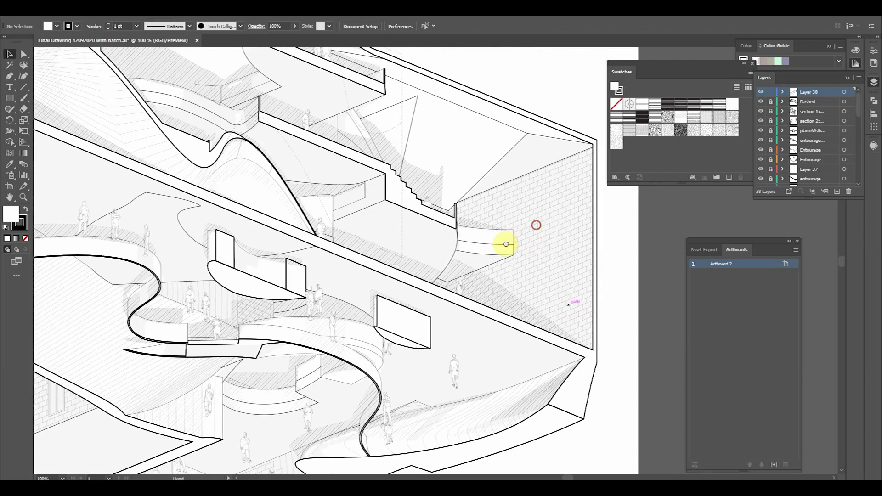
pyautogui.keyDown('alt'); pyautogui.scroll(2, 532, 193); pyautogui.keyUp('alt')
pyautogui.scroll(-2, 528, 282)
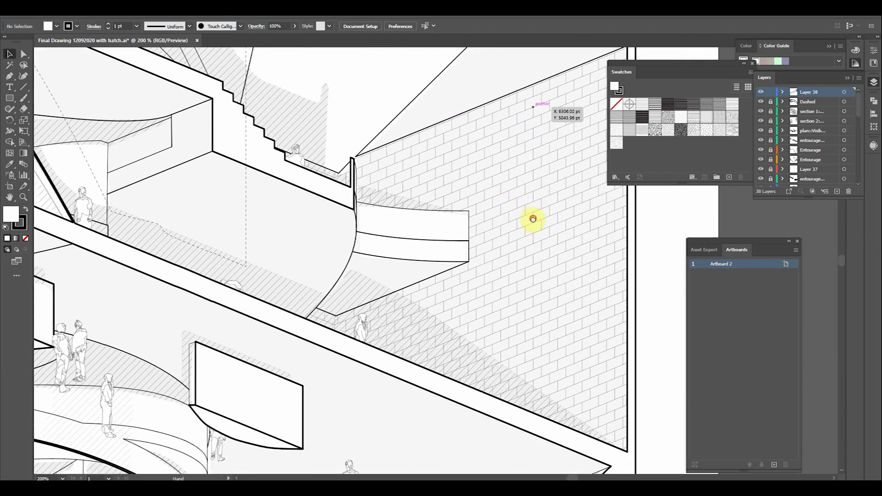
pyautogui.moveTo(377, 348); pyautogui.dragTo(466, 355)
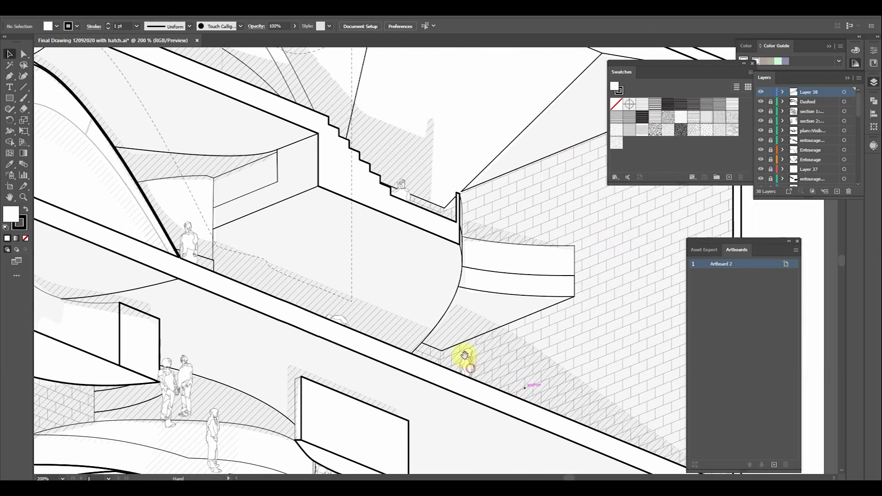
pyautogui.moveTo(344, 278); pyautogui.dragTo(474, 339)
pyautogui.moveTo(258, 258)
pyautogui.mouseDown()
pyautogui.moveTo(341, 291)
pyautogui.moveTo(406, 340)
pyautogui.mouseUp()
pyautogui.moveTo(295, 187); pyautogui.dragTo(377, 372)
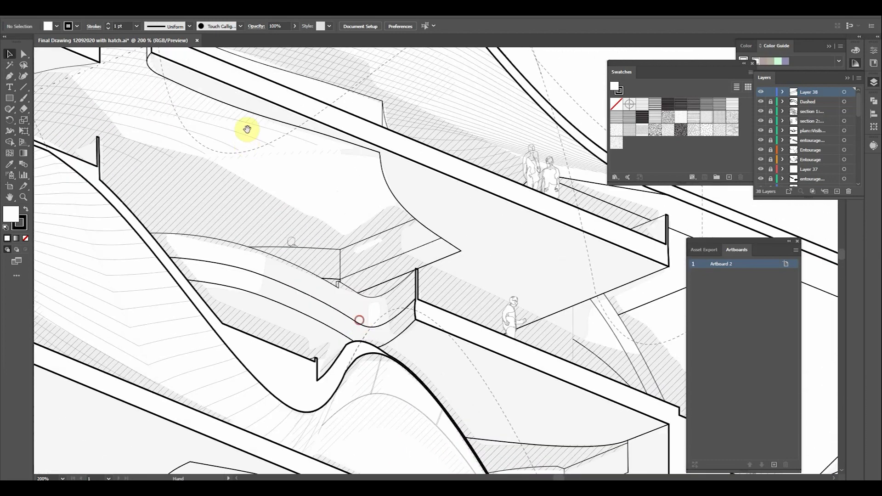
pyautogui.moveTo(246, 130)
pyautogui.mouseDown()
pyautogui.moveTo(294, 230)
pyautogui.moveTo(280, 253)
pyautogui.mouseUp()
pyautogui.moveTo(187, 104)
pyautogui.mouseDown()
pyautogui.moveTo(181, 134)
pyautogui.moveTo(268, 223)
pyautogui.mouseUp()
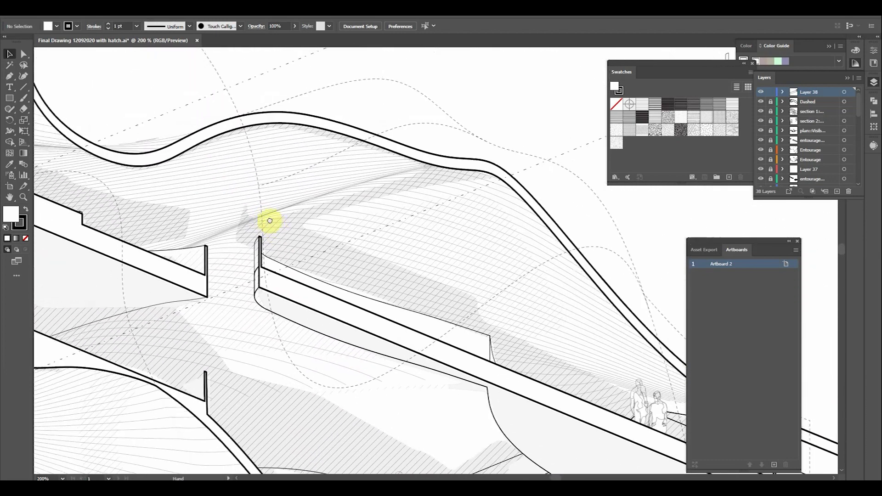
pyautogui.moveTo(136, 173)
pyautogui.mouseDown()
pyautogui.moveTo(143, 206)
pyautogui.moveTo(266, 223)
pyautogui.mouseUp()
pyautogui.moveTo(239, 87); pyautogui.dragTo(254, 153)
pyautogui.moveTo(222, 123)
pyautogui.mouseDown()
pyautogui.moveTo(256, 177)
pyautogui.moveTo(336, 262)
pyautogui.mouseUp()
pyautogui.moveTo(155, 191); pyautogui.dragTo(363, 179)
pyautogui.moveTo(211, 293); pyautogui.dragTo(276, 223)
# Examine the curved ramps, people and hatching on the lower levels, continuing through the basement rooms and furniture.
pyautogui.moveTo(271, 455)
pyautogui.mouseDown()
pyautogui.moveTo(250, 209)
pyautogui.moveTo(138, 115)
pyautogui.mouseUp()
pyautogui.moveTo(226, 239); pyautogui.dragTo(189, 228)
pyautogui.moveTo(380, 446)
pyautogui.mouseDown()
pyautogui.moveTo(213, 291)
pyautogui.moveTo(141, 210)
pyautogui.mouseUp()
pyautogui.moveTo(463, 426); pyautogui.dragTo(278, 282)
pyautogui.moveTo(516, 437)
pyautogui.mouseDown()
pyautogui.moveTo(380, 340)
pyautogui.moveTo(341, 296)
pyautogui.mouseUp()
pyautogui.moveTo(400, 311); pyautogui.dragTo(357, 256)
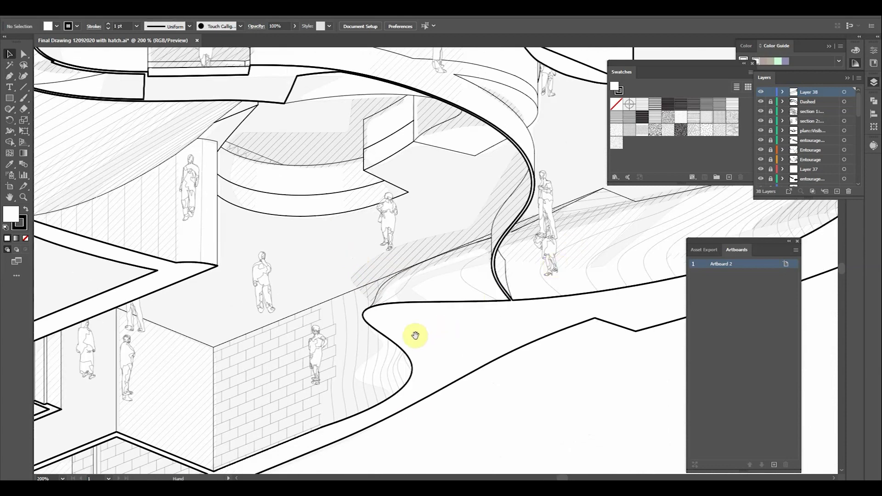
pyautogui.moveTo(415, 336); pyautogui.dragTo(532, 236)
pyautogui.moveTo(316, 311); pyautogui.dragTo(504, 270)
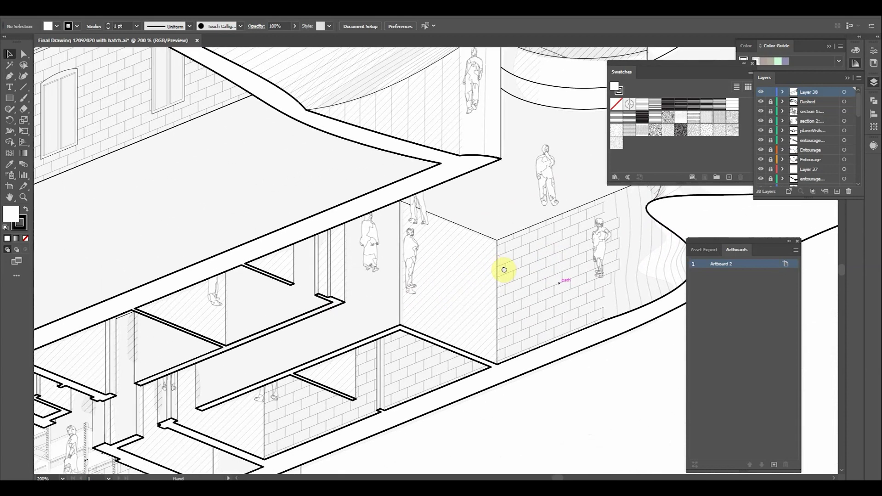
pyautogui.moveTo(213, 440)
pyautogui.mouseDown()
pyautogui.moveTo(337, 343)
pyautogui.moveTo(461, 286)
pyautogui.mouseUp()
pyautogui.moveTo(340, 365); pyautogui.dragTo(538, 294)
pyautogui.moveTo(158, 304); pyautogui.dragTo(460, 431)
pyautogui.moveTo(195, 267)
pyautogui.mouseDown()
pyautogui.moveTo(371, 243)
pyautogui.moveTo(414, 212)
pyautogui.mouseUp()
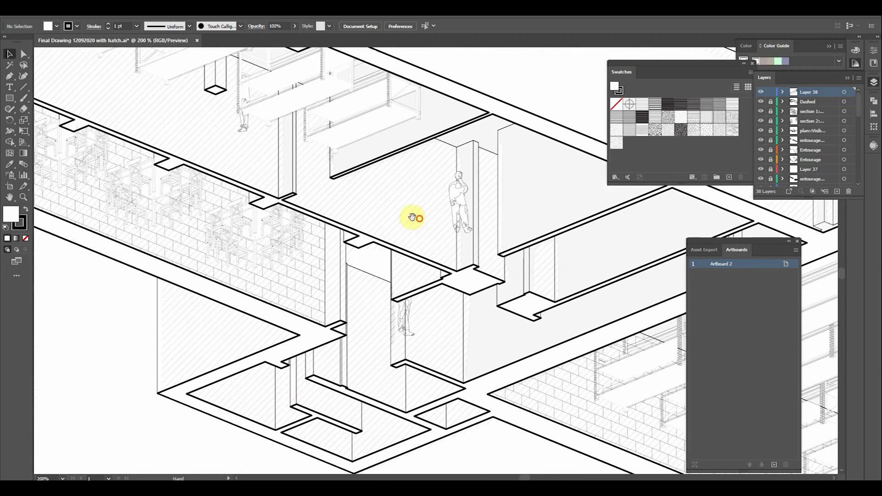
pyautogui.moveTo(213, 228)
pyautogui.mouseDown()
pyautogui.moveTo(339, 309)
pyautogui.moveTo(321, 306)
pyautogui.mouseUp()
pyautogui.moveTo(146, 196); pyautogui.dragTo(322, 322)
pyautogui.moveTo(118, 151); pyautogui.dragTo(317, 246)
pyautogui.moveTo(167, 158); pyautogui.dragTo(298, 258)
# Examine the arched facade, small windows and brick corner of the final drawing, ending with the whole artboard in view.
pyautogui.moveTo(208, 154)
pyautogui.mouseDown()
pyautogui.moveTo(225, 173)
pyautogui.moveTo(260, 291)
pyautogui.mouseUp()
pyautogui.moveTo(352, 198); pyautogui.dragTo(359, 53)
pyautogui.moveTo(410, 139)
pyautogui.mouseDown()
pyautogui.moveTo(374, 296)
pyautogui.moveTo(394, 345)
pyautogui.mouseUp()
pyautogui.moveTo(403, 55)
pyautogui.mouseDown()
pyautogui.moveTo(404, 147)
pyautogui.moveTo(323, 347)
pyautogui.mouseUp()
pyautogui.moveTo(367, 161); pyautogui.dragTo(248, 143)
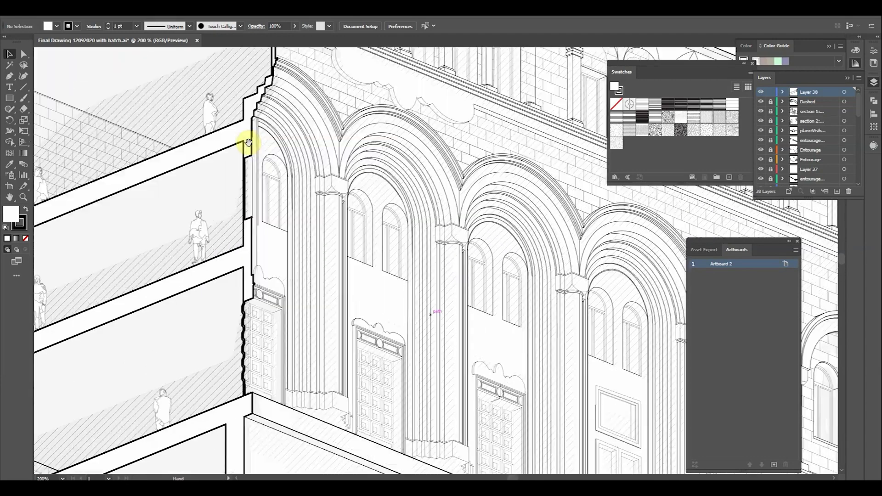
pyautogui.moveTo(493, 364); pyautogui.dragTo(388, 286)
pyautogui.moveTo(528, 390); pyautogui.dragTo(274, 329)
pyautogui.moveTo(476, 389); pyautogui.dragTo(285, 288)
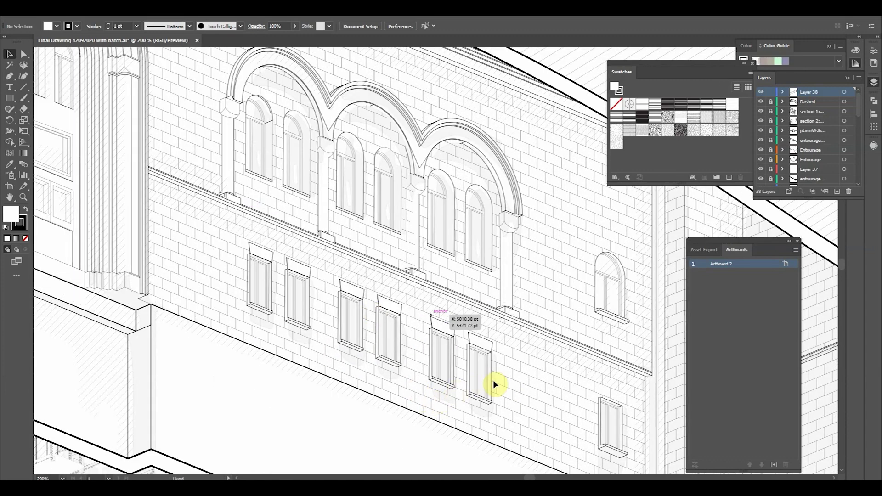
pyautogui.keyDown('alt'); pyautogui.scroll(6, 492, 386); pyautogui.keyUp('alt')
pyautogui.keyDown('alt'); pyautogui.scroll(-6, 372, 331); pyautogui.keyUp('alt')
pyautogui.moveTo(604, 395); pyautogui.dragTo(376, 309)
pyautogui.keyDown('alt'); pyautogui.scroll(-4, 394, 370); pyautogui.keyUp('alt')
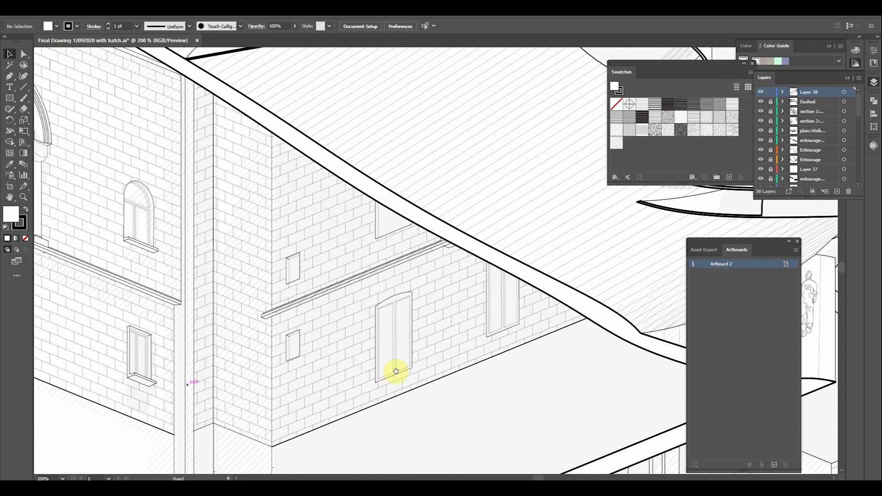
pyautogui.keyDown('alt'); pyautogui.scroll(-3, 501, 272); pyautogui.keyUp('alt')
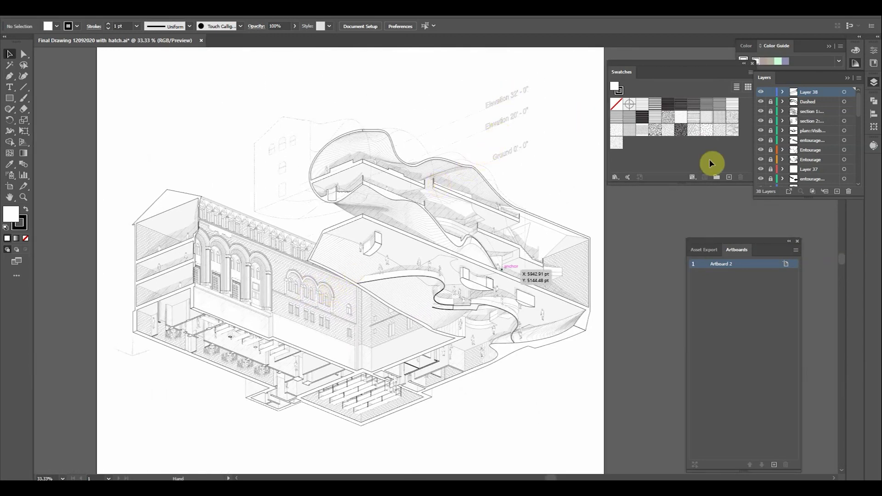
# Hide the visible drawing layers and show Layer 34 to inspect its solid greyscale shadow shapes on their own.
pyautogui.moveTo(759, 107); pyautogui.dragTo(767, 130)
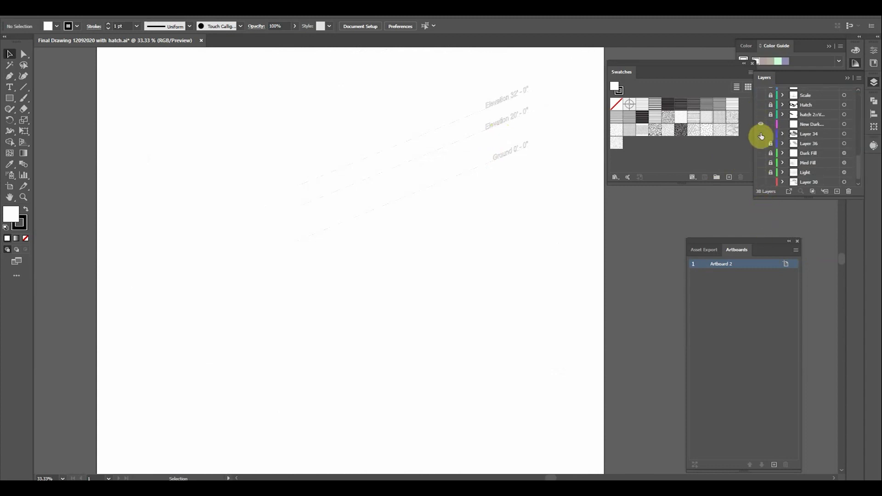
pyautogui.click(761, 135)
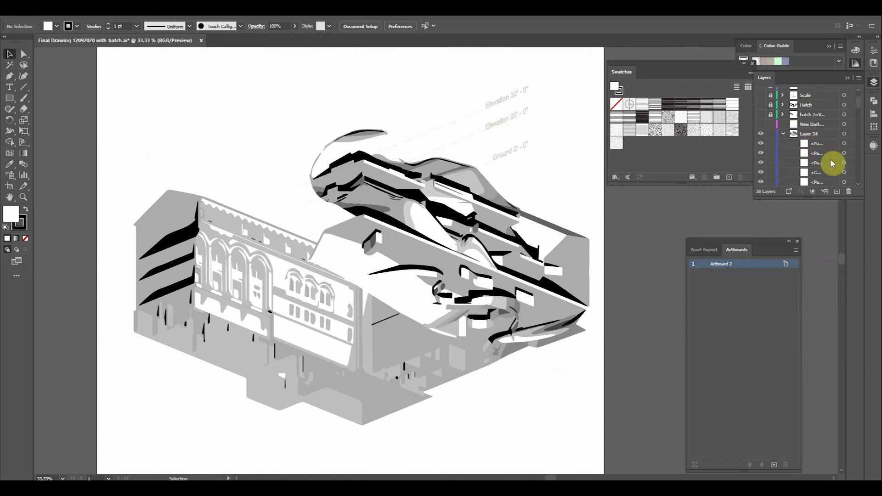
pyautogui.keyDown('alt'); pyautogui.scroll(2, 494, 316); pyautogui.keyUp('alt')
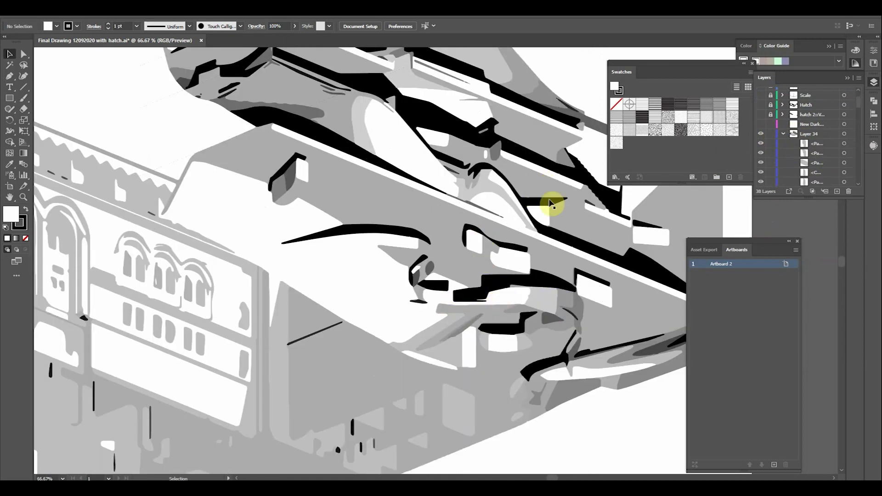
pyautogui.moveTo(602, 199); pyautogui.dragTo(528, 220)
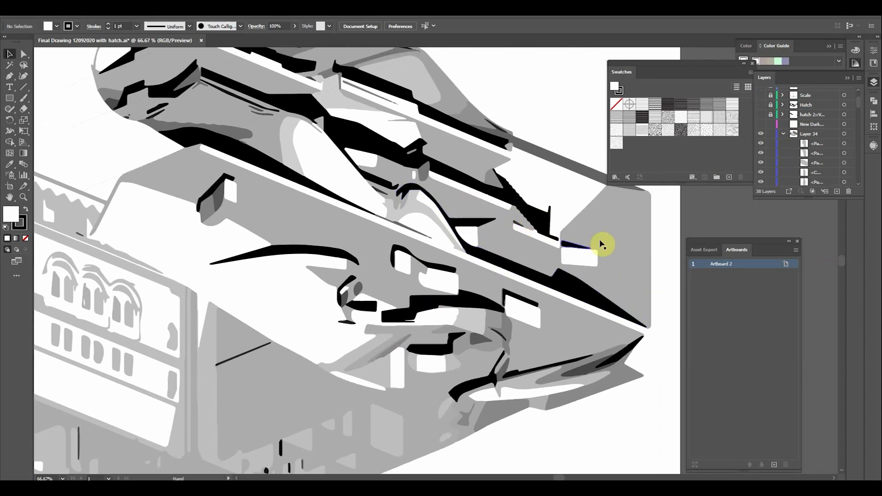
# Select the grey compound path covering the end wall, clear the selection and examine the remaining greyscale shapes across the building.
pyautogui.click(538, 222)
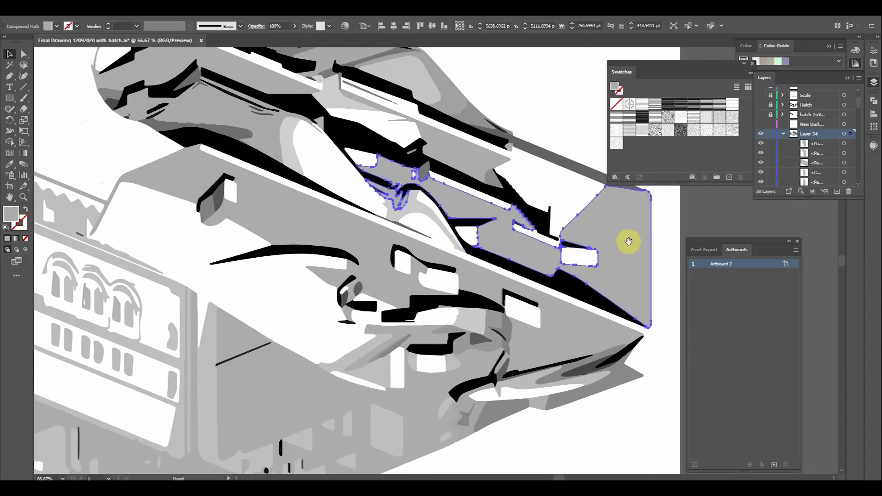
pyautogui.hotkey('ctrl', 'shift', 'a')
pyautogui.moveTo(682, 215); pyautogui.dragTo(614, 222)
pyautogui.moveTo(536, 314); pyautogui.dragTo(674, 214)
pyautogui.moveTo(356, 307); pyautogui.dragTo(535, 333)
pyautogui.moveTo(357, 213)
pyautogui.mouseDown()
pyautogui.moveTo(462, 275)
pyautogui.moveTo(457, 290)
pyautogui.moveTo(276, 304)
pyautogui.mouseUp()
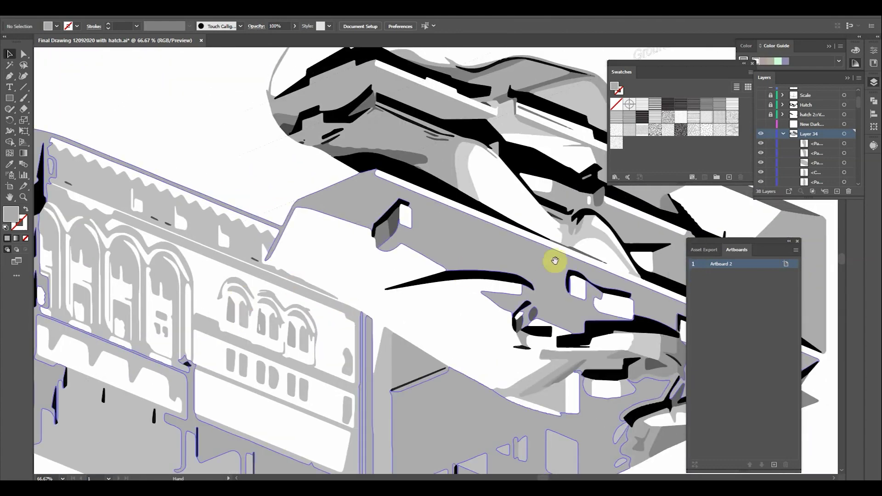
pyautogui.moveTo(556, 260); pyautogui.dragTo(380, 276)
# Hide and collapse Layer 34, and show Layer 30 to inspect its dark grey shadow shapes.
pyautogui.click(761, 143)
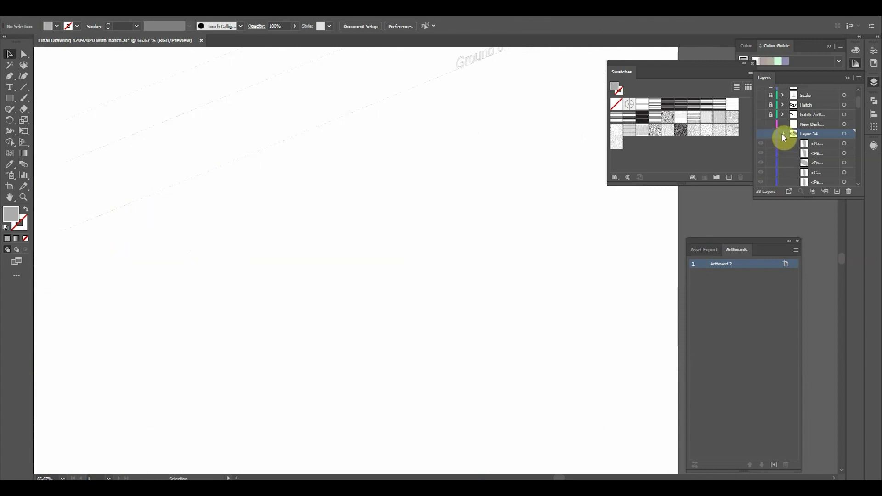
pyautogui.click(783, 134)
pyautogui.click(761, 182)
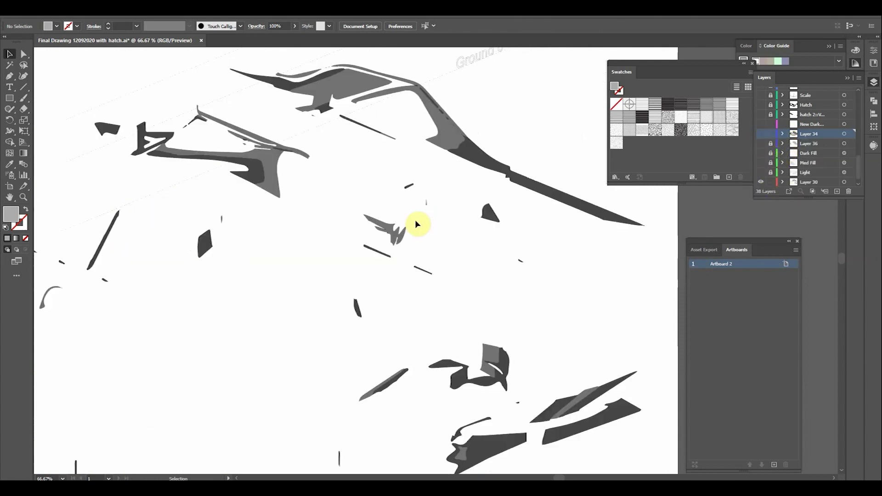
pyautogui.keyDown('alt'); pyautogui.scroll(-2, 415, 220); pyautogui.keyUp('alt')
pyautogui.keyDown('alt'); pyautogui.scroll(1, 305, 262); pyautogui.keyUp('alt')
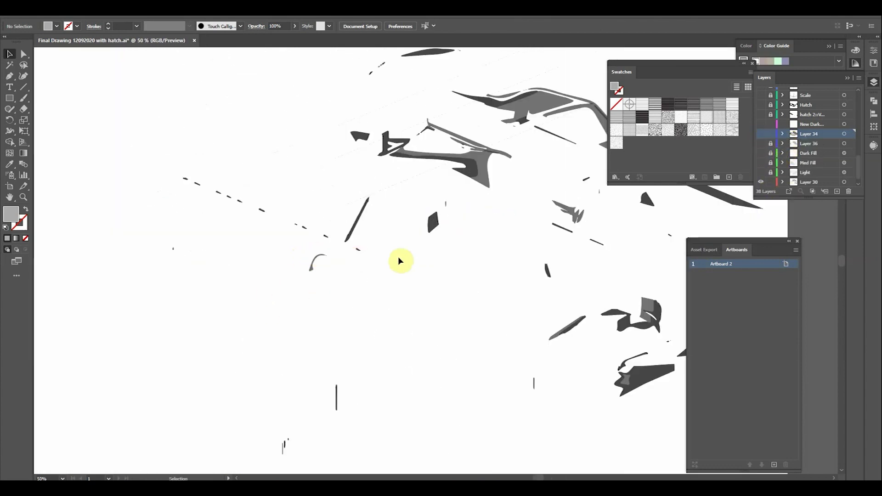
pyautogui.keyDown('ctrl'); pyautogui.hscroll(3, 493, 225); pyautogui.keyUp('ctrl')
# Hide Layer 30 and show Layer 36, Dark Fill, Med Fill and Light to inspect the hatched shadow fills.
pyautogui.moveTo(759, 177); pyautogui.dragTo(767, 135)
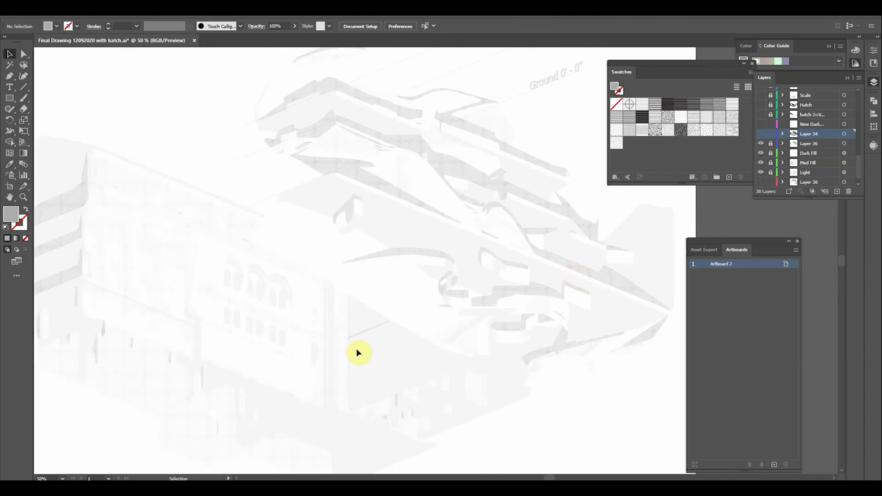
pyautogui.keyDown('alt'); pyautogui.scroll(3, 526, 242); pyautogui.keyUp('alt')
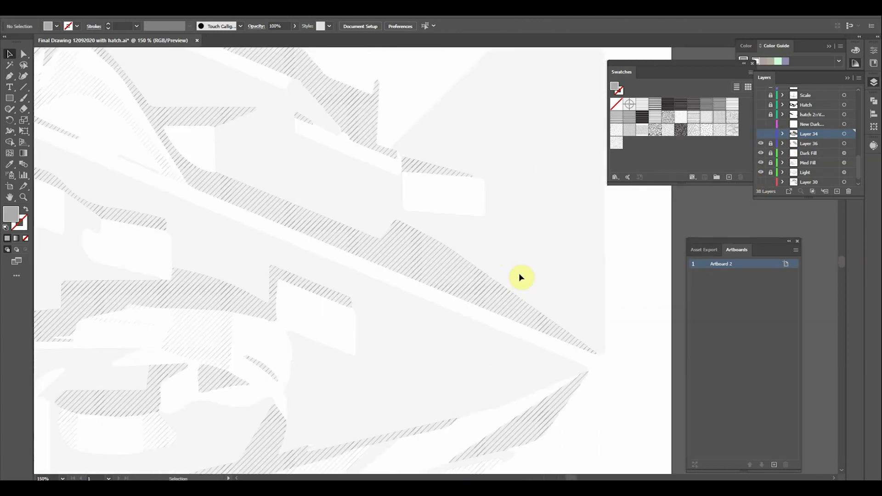
pyautogui.keyDown('alt'); pyautogui.scroll(-4, 405, 196); pyautogui.keyUp('alt')
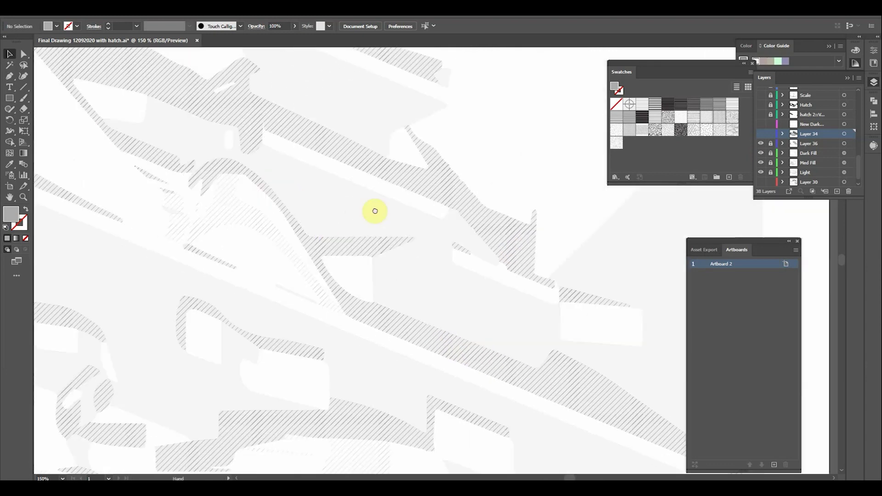
pyautogui.keyDown('alt'); pyautogui.scroll(-2, 360, 276); pyautogui.keyUp('alt')
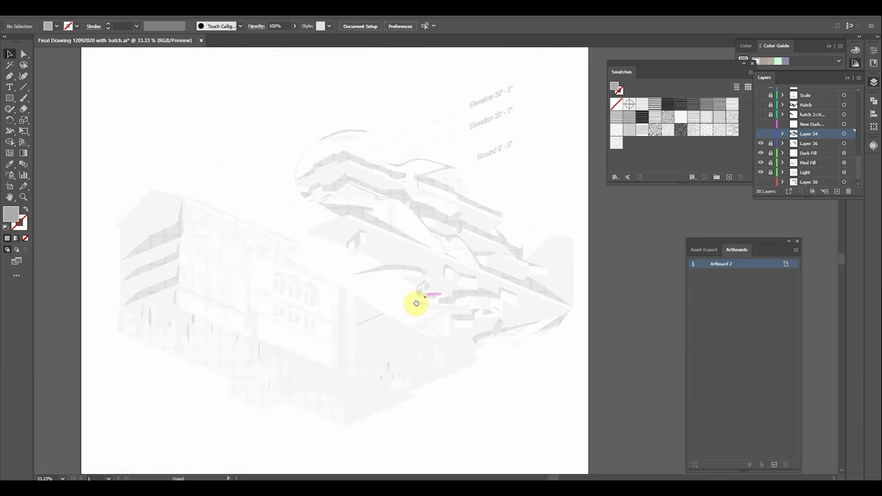
# Examine the light and dark hatch fills on the facade and basement, ending with the whole artboard in view.
pyautogui.keyDown('alt'); pyautogui.scroll(4, 160, 272); pyautogui.keyUp('alt')
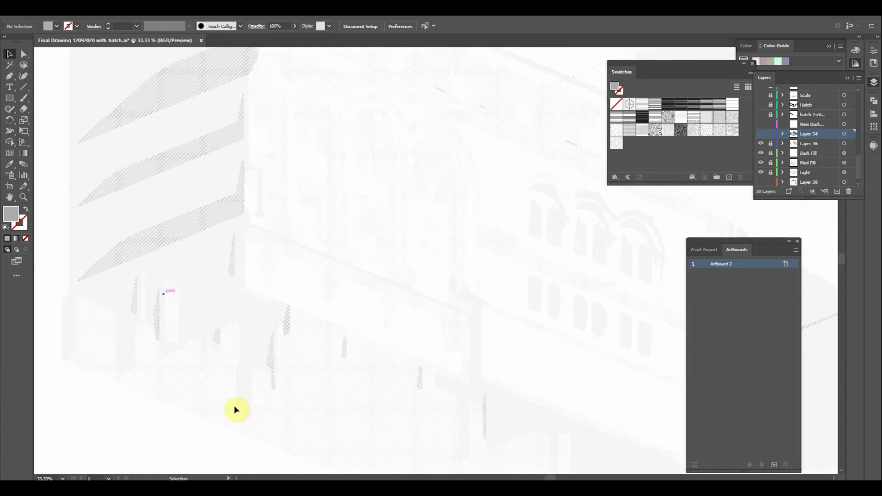
pyautogui.moveTo(505, 360); pyautogui.dragTo(269, 218)
pyautogui.moveTo(577, 321); pyautogui.dragTo(309, 266)
pyautogui.moveTo(468, 299)
pyautogui.mouseDown()
pyautogui.moveTo(346, 320)
pyautogui.moveTo(469, 252)
pyautogui.moveTo(372, 353)
pyautogui.moveTo(559, 207)
pyautogui.moveTo(377, 396)
pyautogui.moveTo(512, 191)
pyautogui.moveTo(487, 327)
pyautogui.mouseUp()
pyautogui.keyDown('alt'); pyautogui.scroll(-4, 392, 319); pyautogui.keyUp('alt')
pyautogui.moveTo(392, 319); pyautogui.dragTo(479, 261)
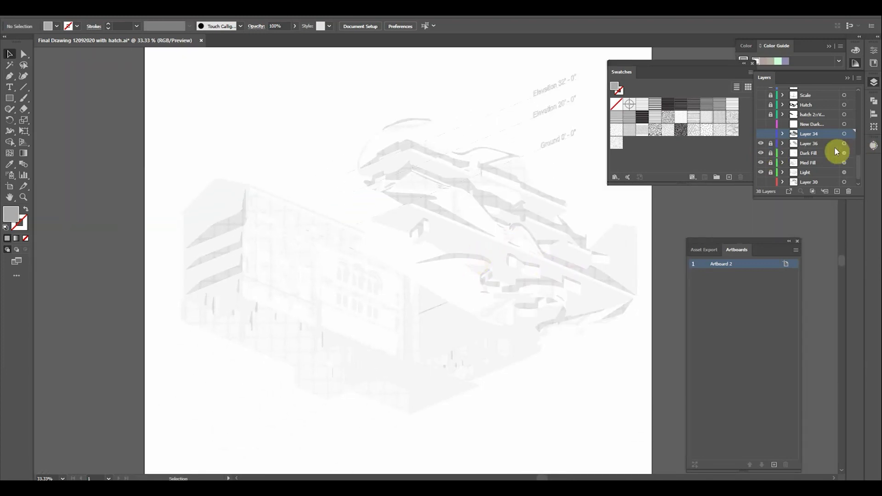
# Show the hidden linework, entourage, material and section layers again to bring back the complete axonometric drawing.
pyautogui.scroll(2, 785, 134)
pyautogui.scroll(5, 763, 95)
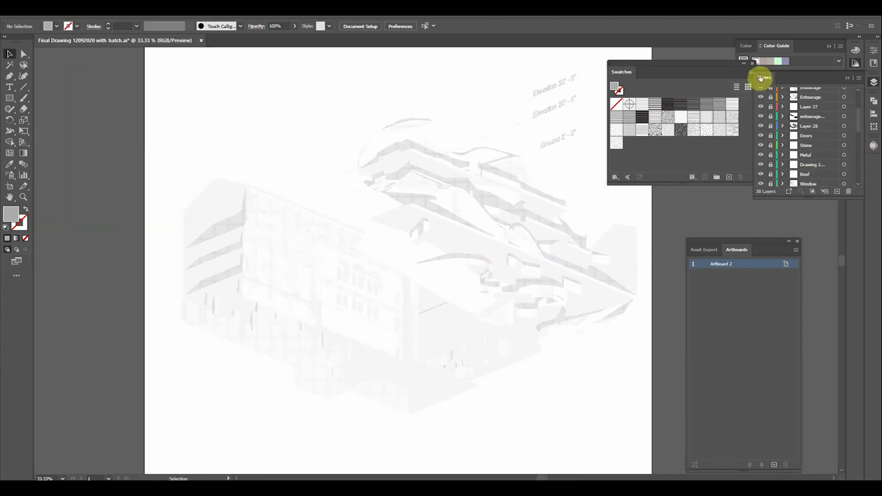
pyautogui.scroll(4, 795, 115)
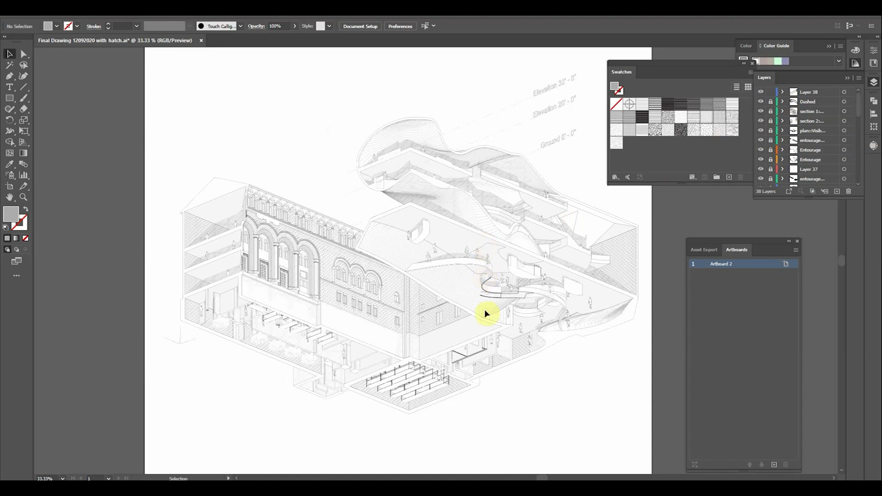
pyautogui.moveTo(570, 354); pyautogui.dragTo(555, 337)
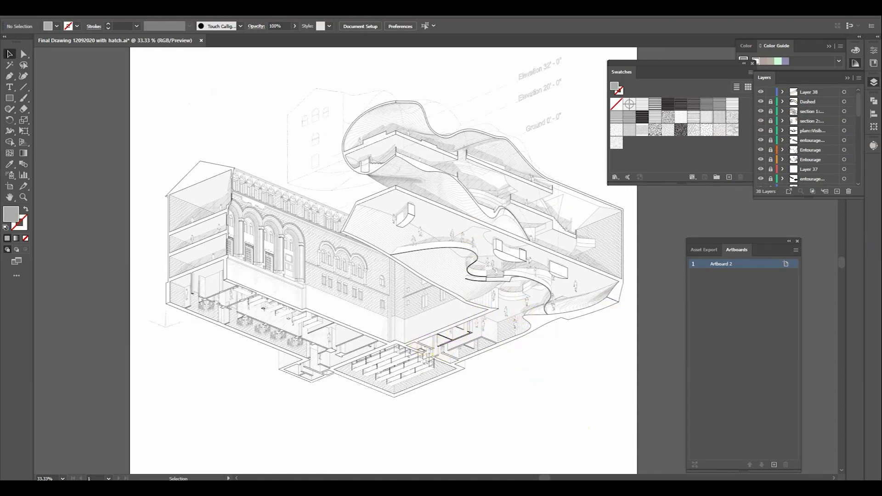